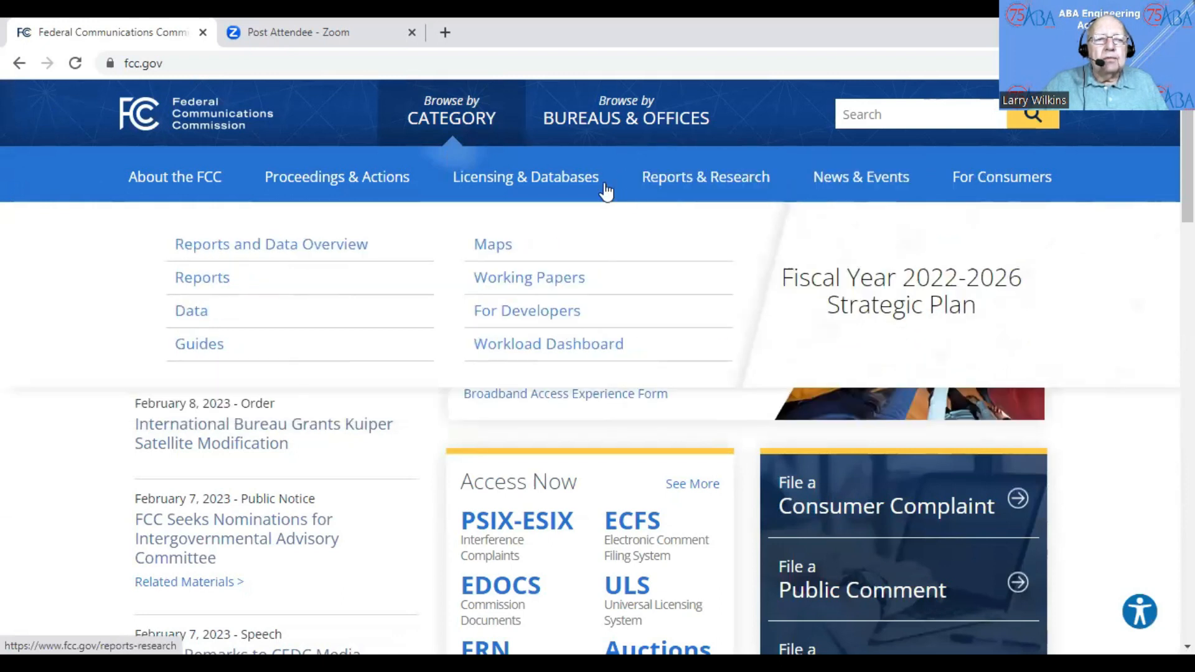
Open the ETRS page from the FCC's Licensing & Databases list and sign in to the ETRS portal with the prefilled account credentials.
mouse_move(556, 183)
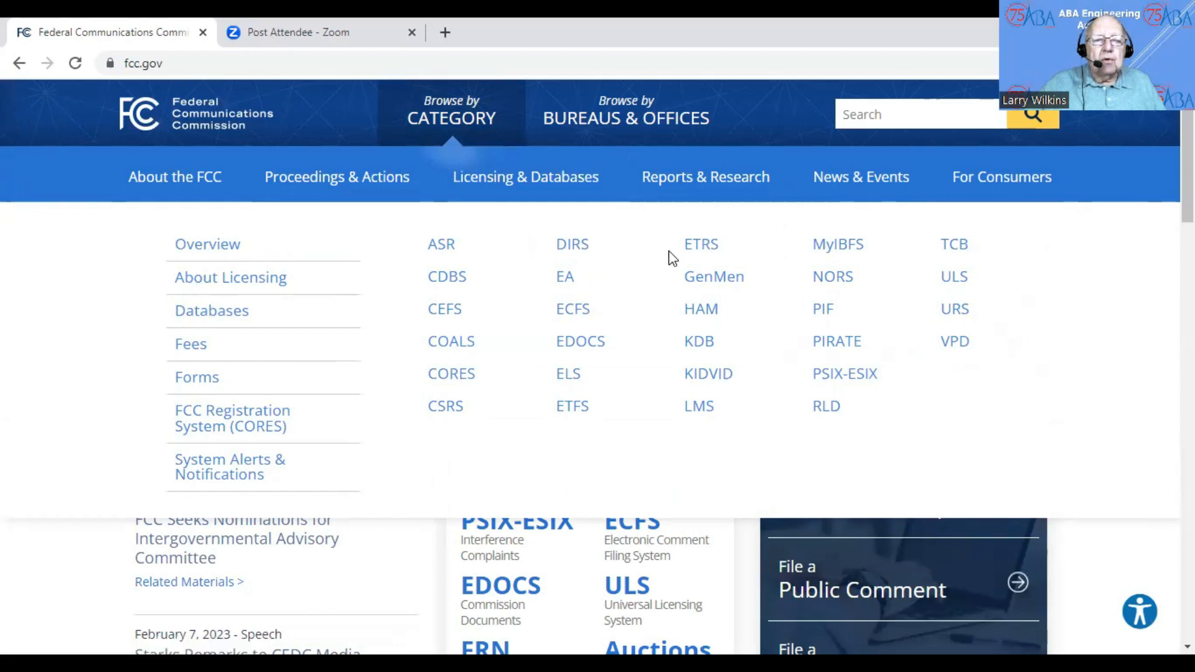
left_click(701, 247)
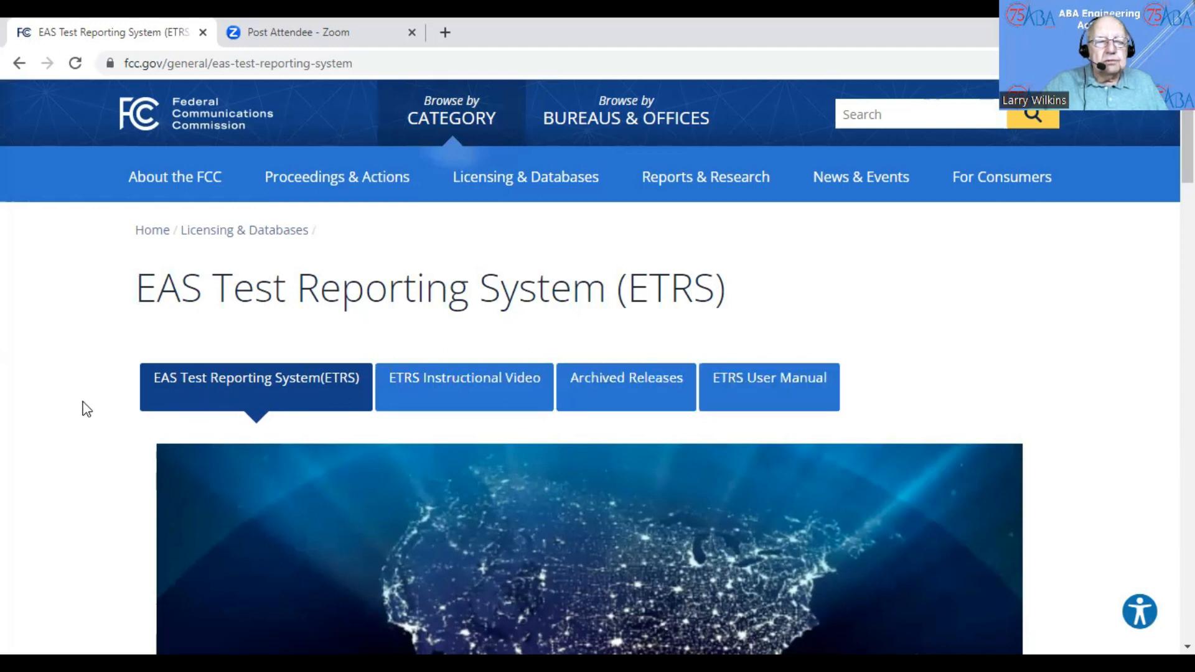
scroll(86, 409, "down", 10)
scroll(88, 406, "down", 3)
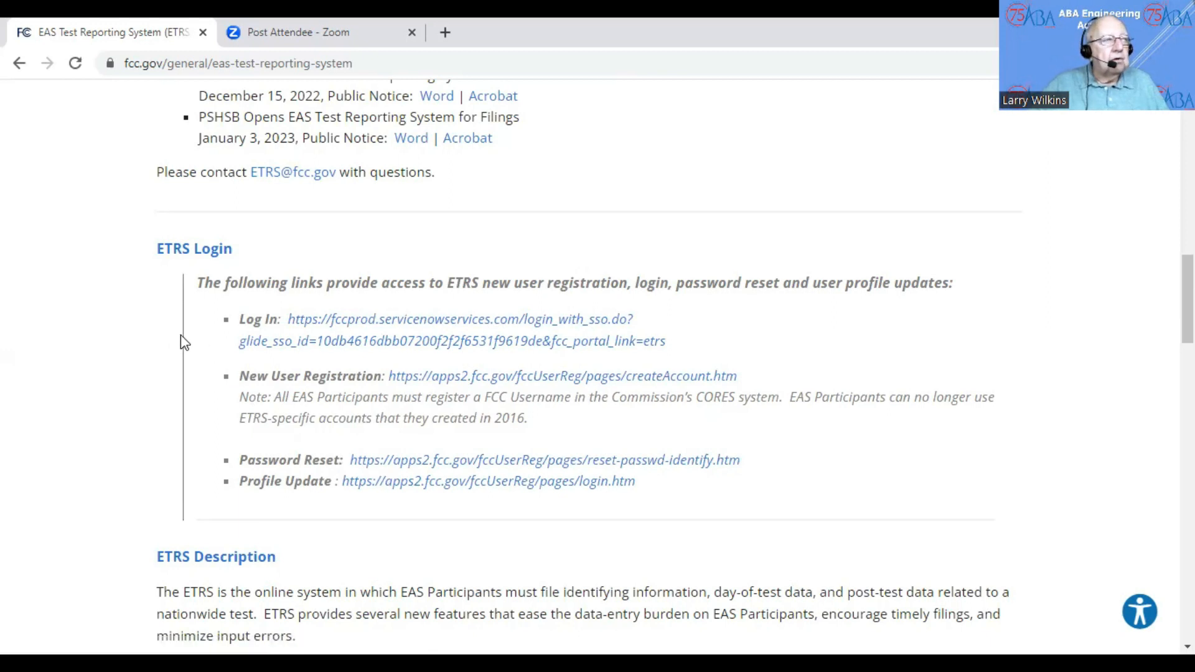
left_click(368, 321)
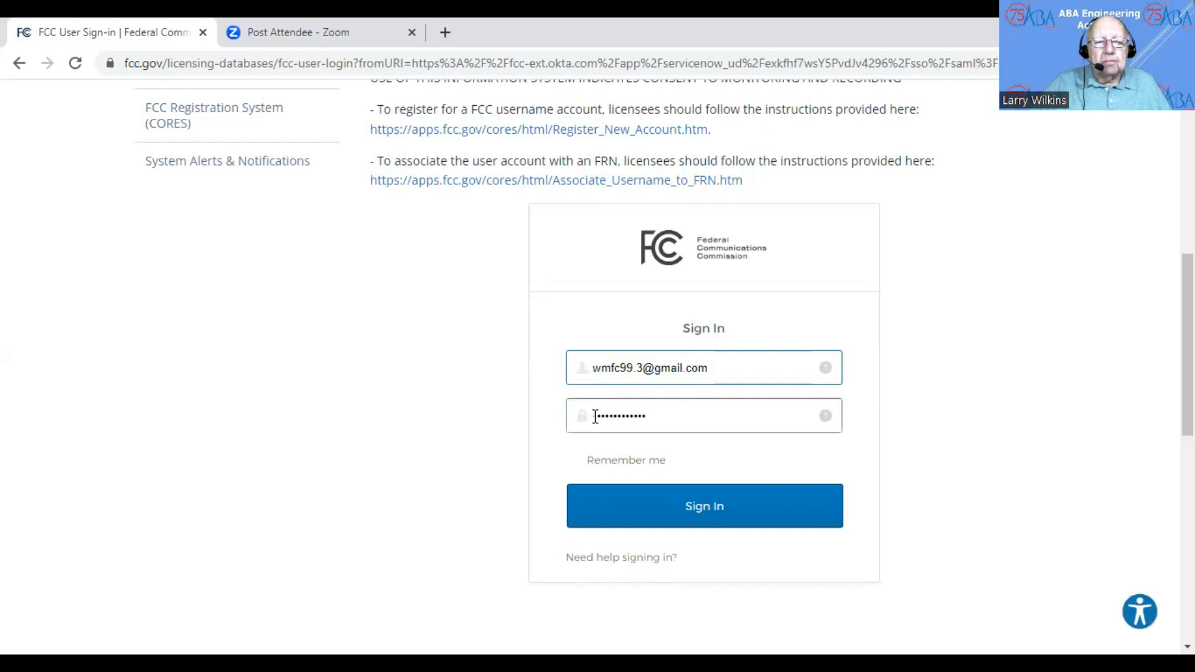
left_click(691, 514)
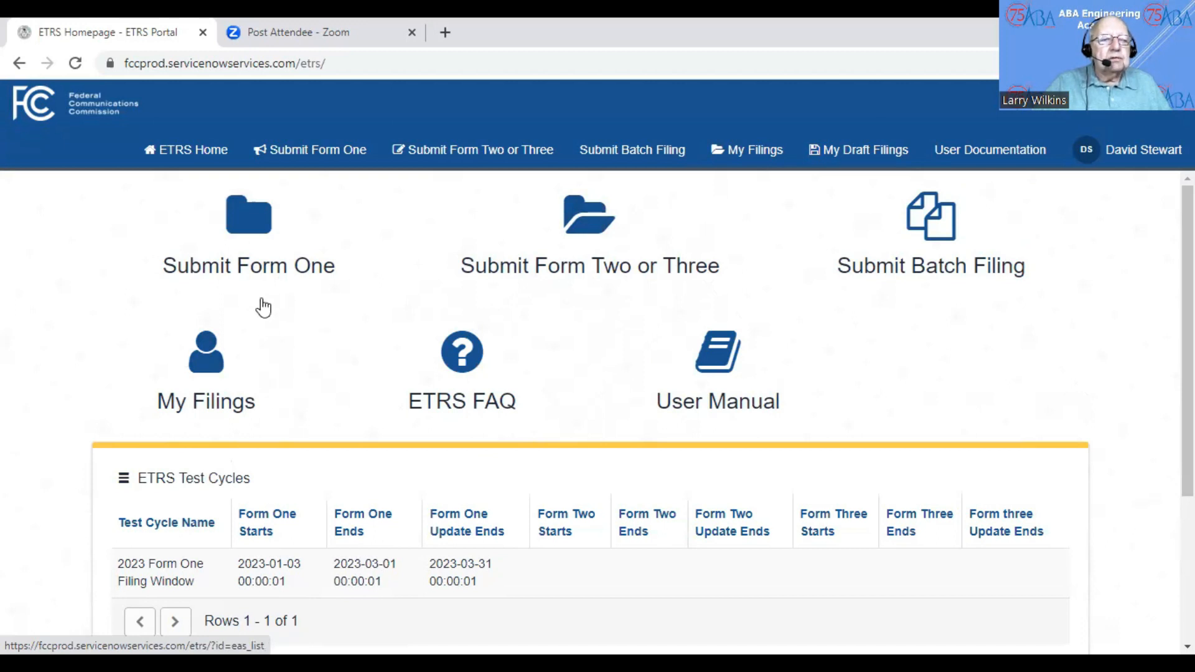
Start a new Form One submission and set its test cycle to 2023 Form One Filing Window.
left_click(241, 236)
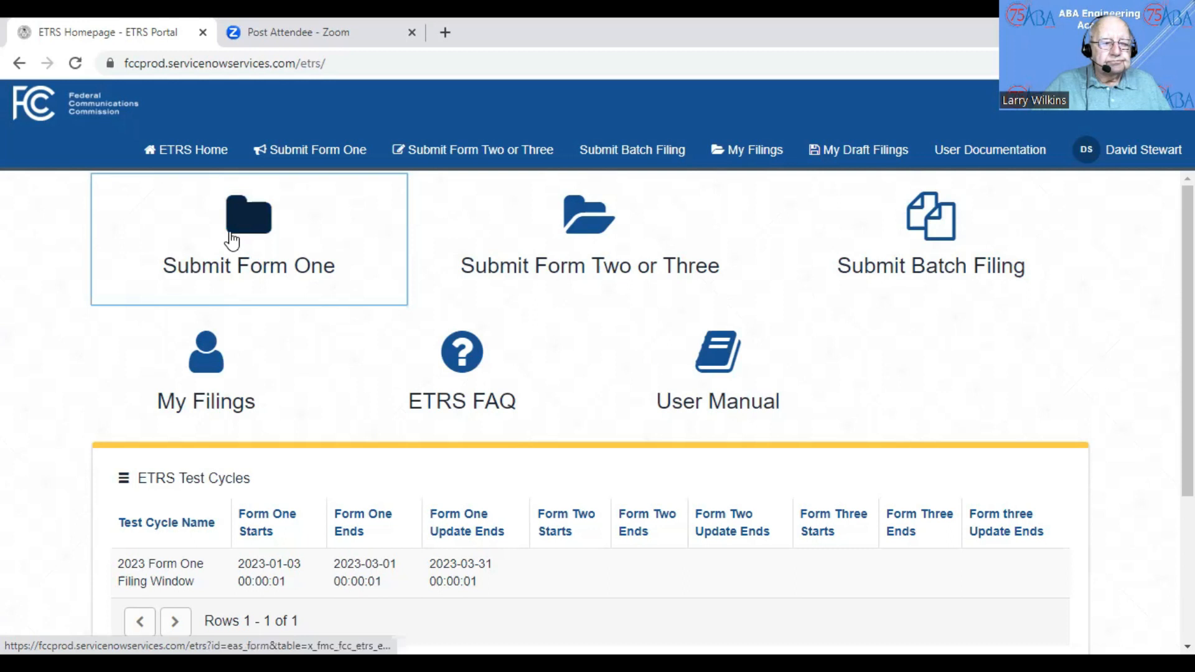
scroll(357, 407, "down", 5)
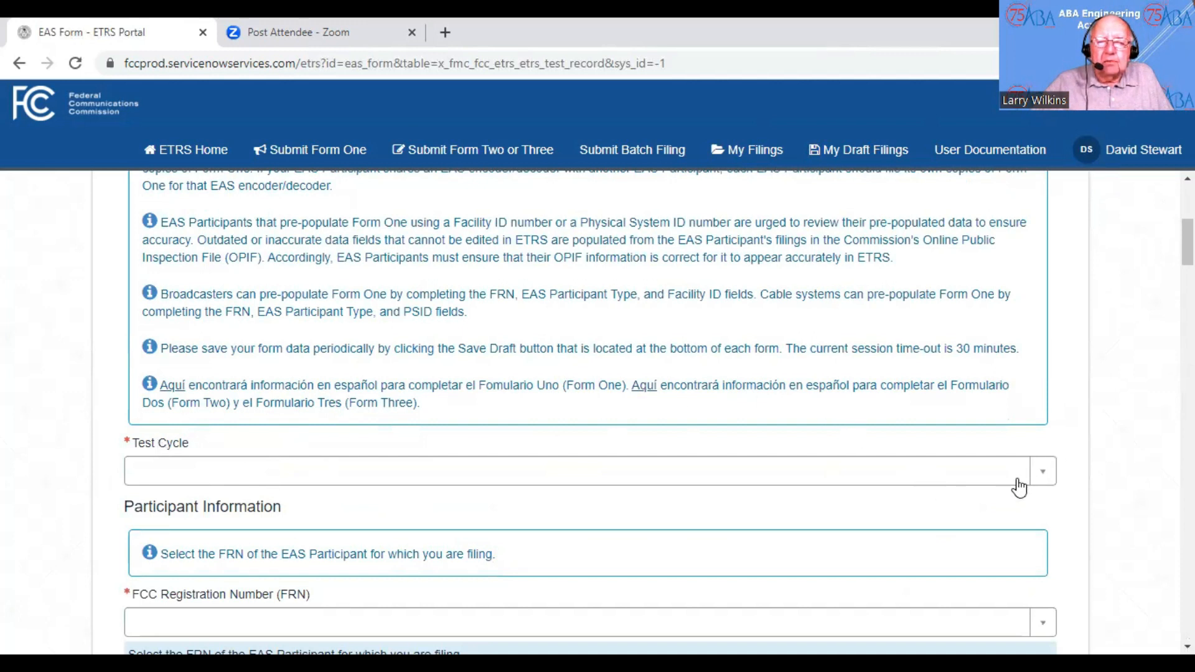
left_click(1043, 475)
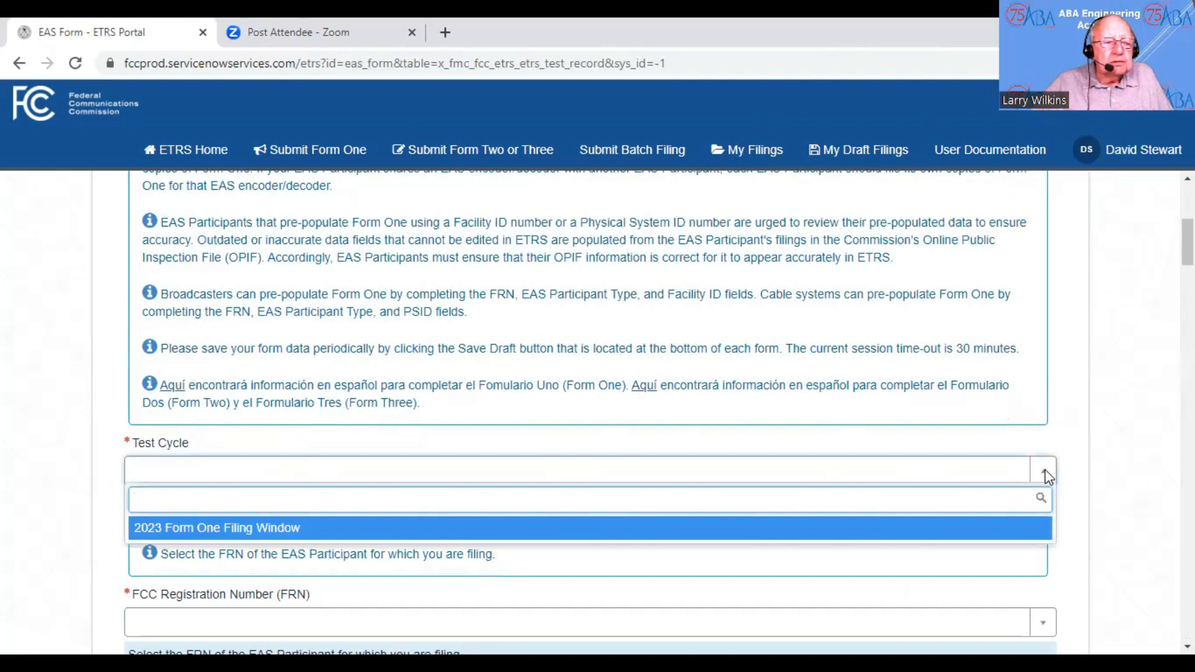
left_click(186, 529)
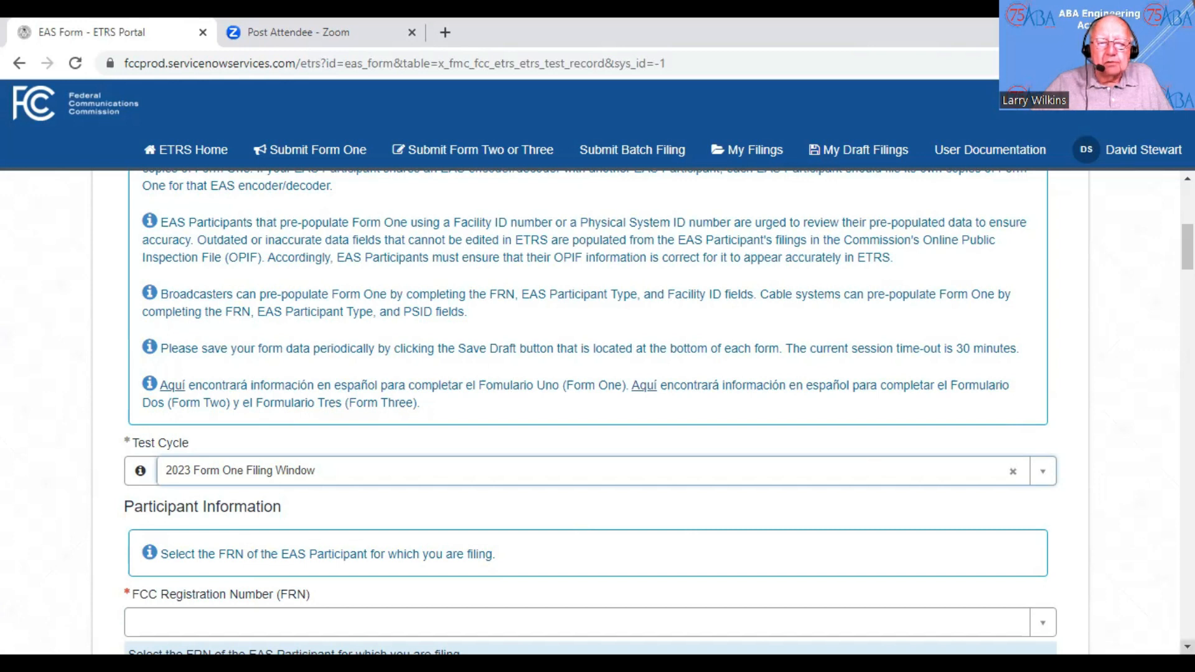
Select the second listed FCC Registration Number (FRN) for the EAS participant.
scroll(1120, 608, "down", 1)
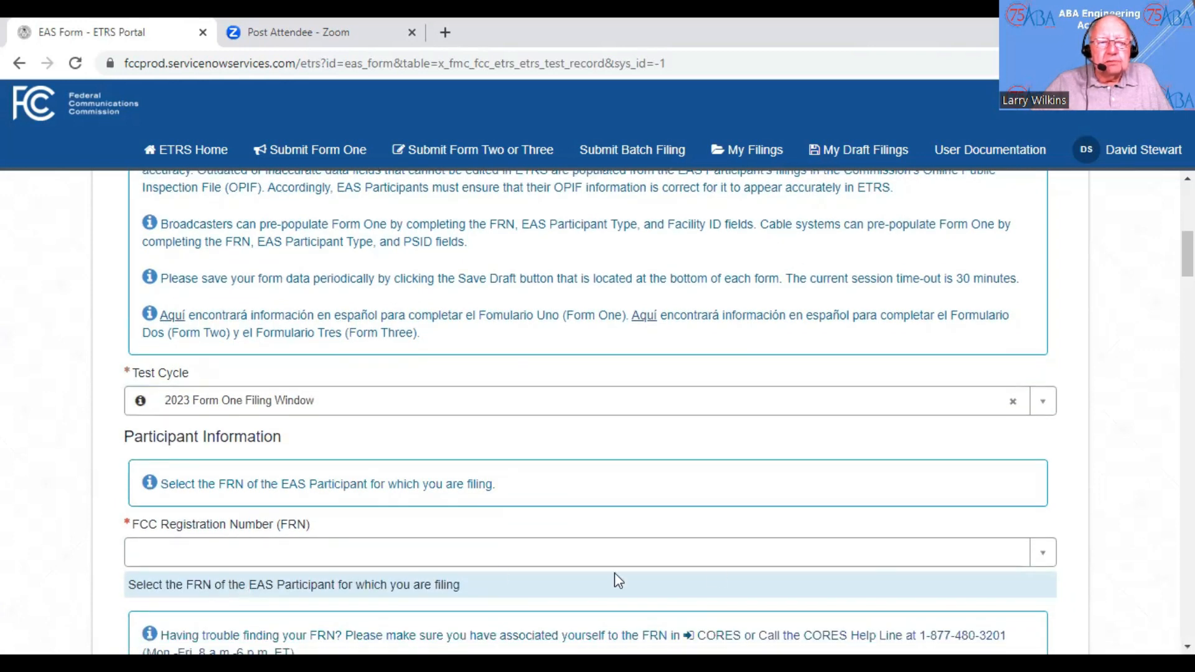
left_click(1044, 558)
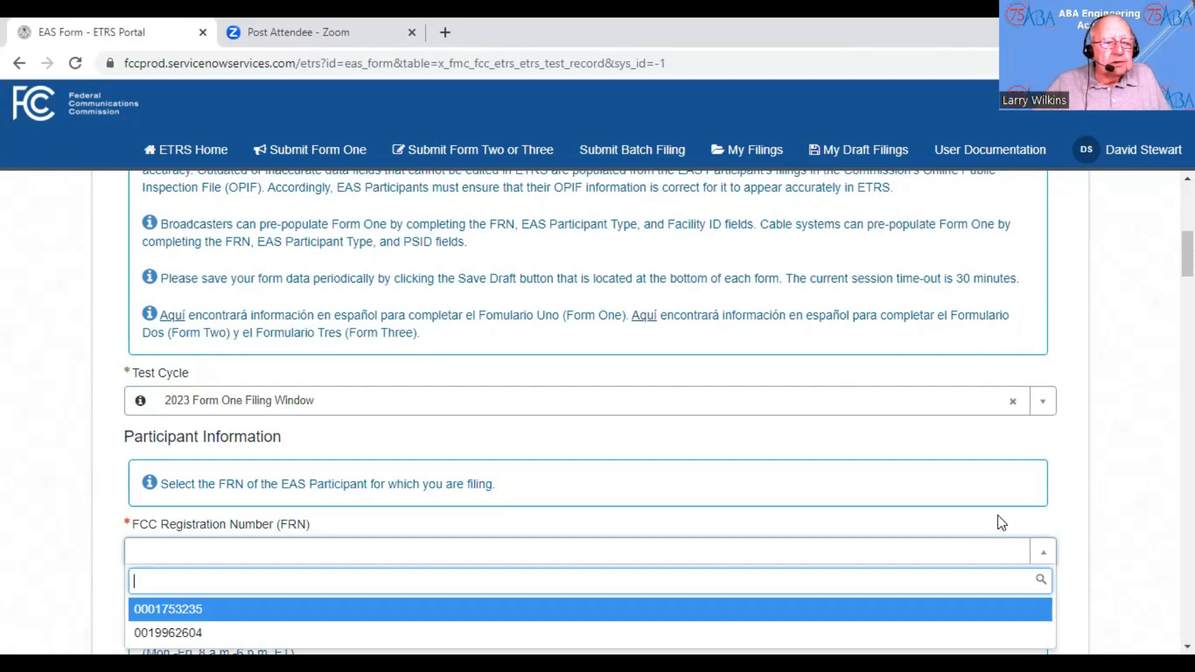
key("Down")
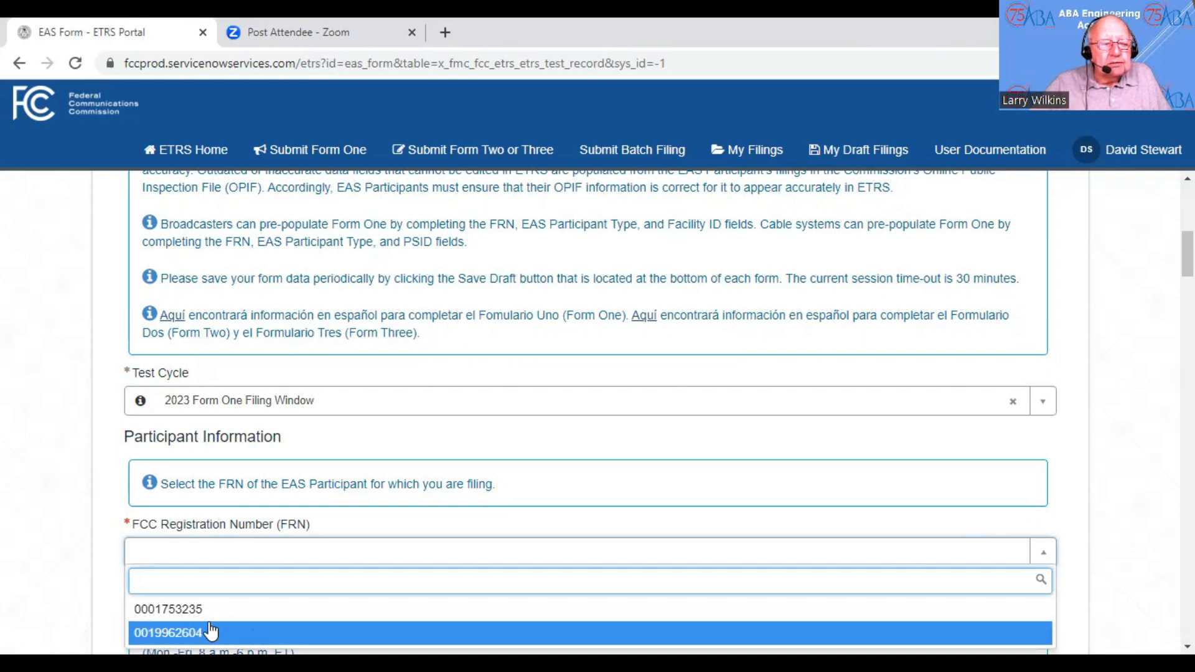
left_click(252, 633)
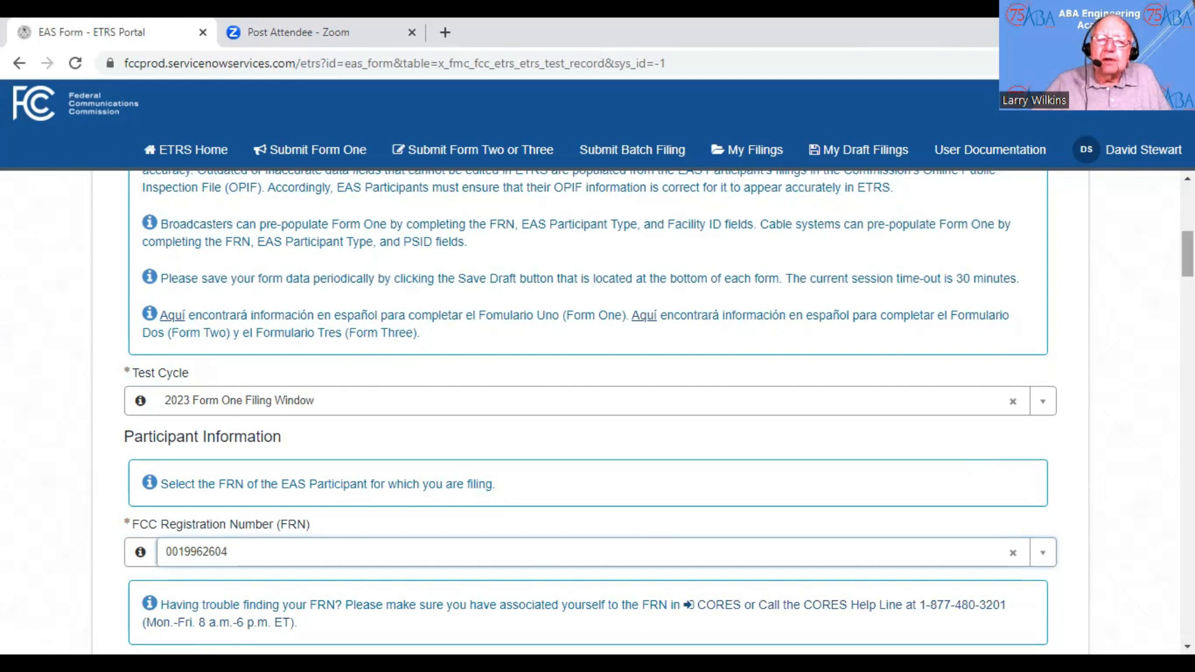
Set the EAS Participant Type to Radio Broadcaster and enter Facility ID 43534 to pre-populate the station's details.
scroll(592, 411, "down", 4)
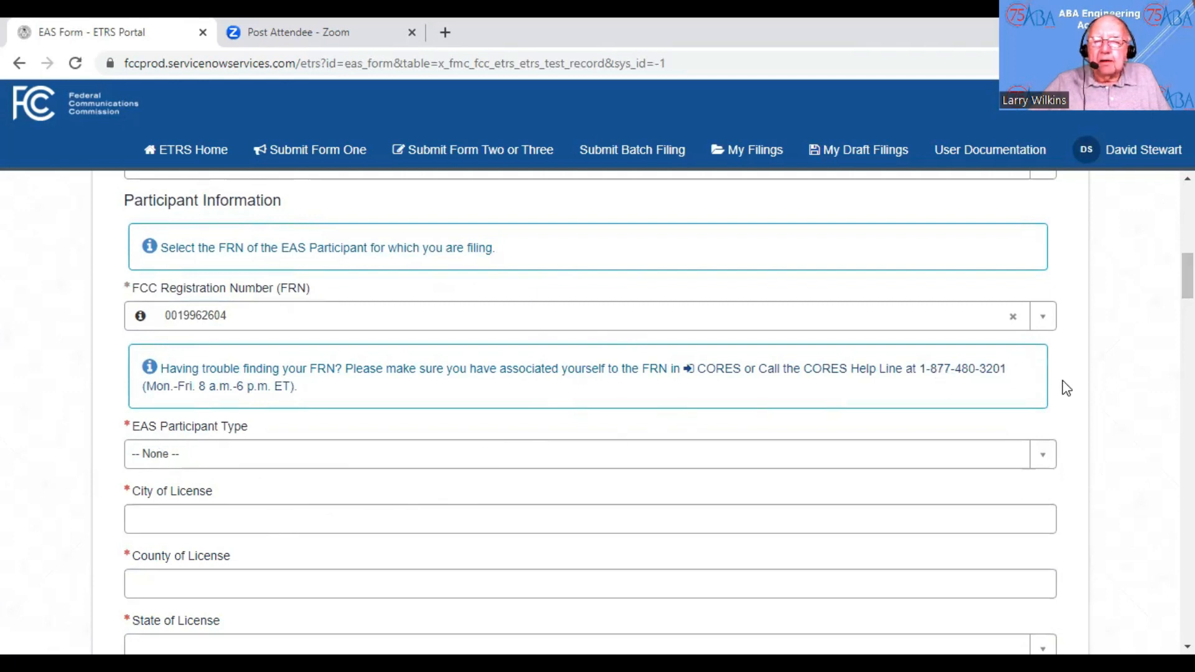
left_click(1048, 459)
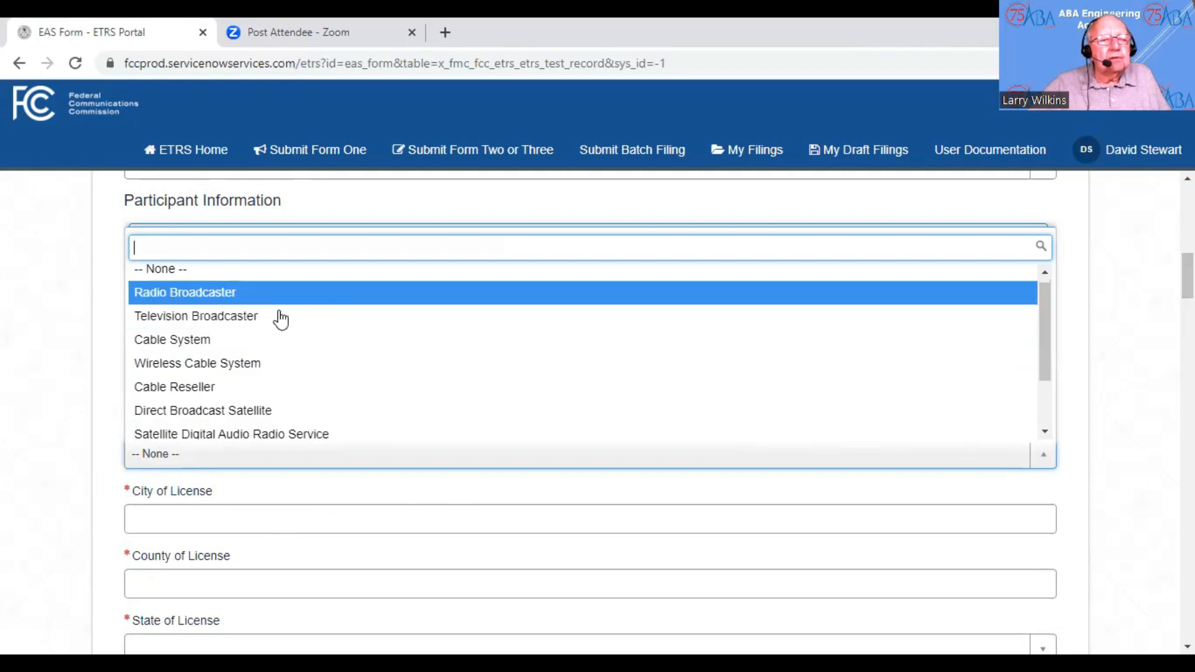
left_click(256, 297)
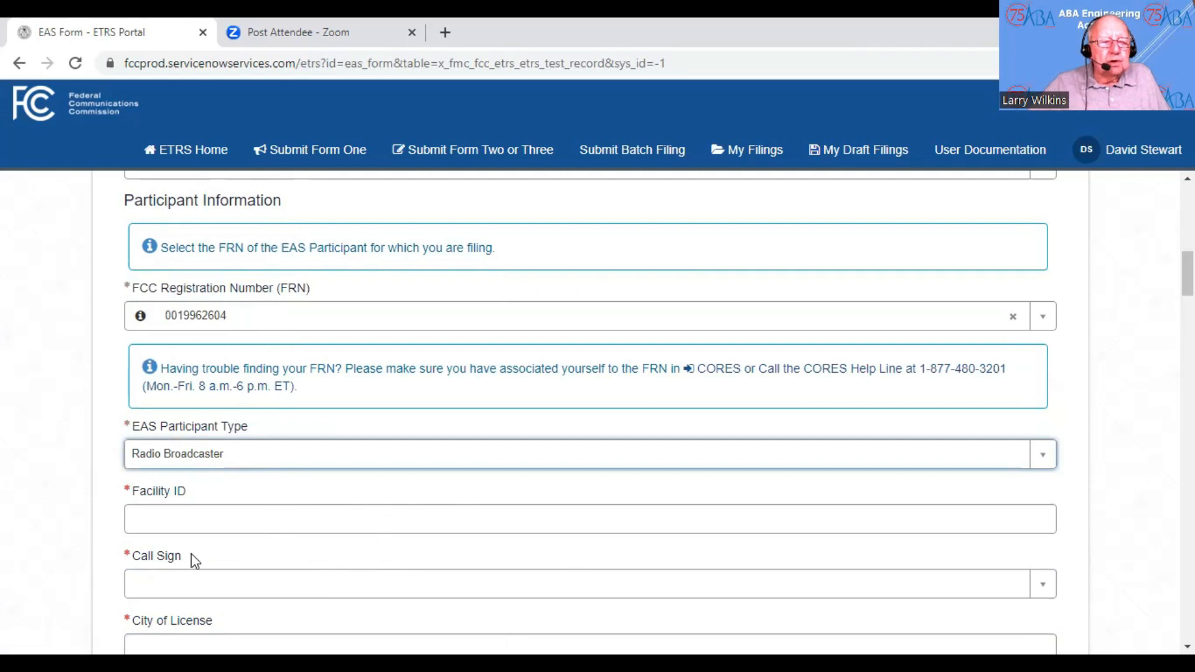
left_click(183, 523)
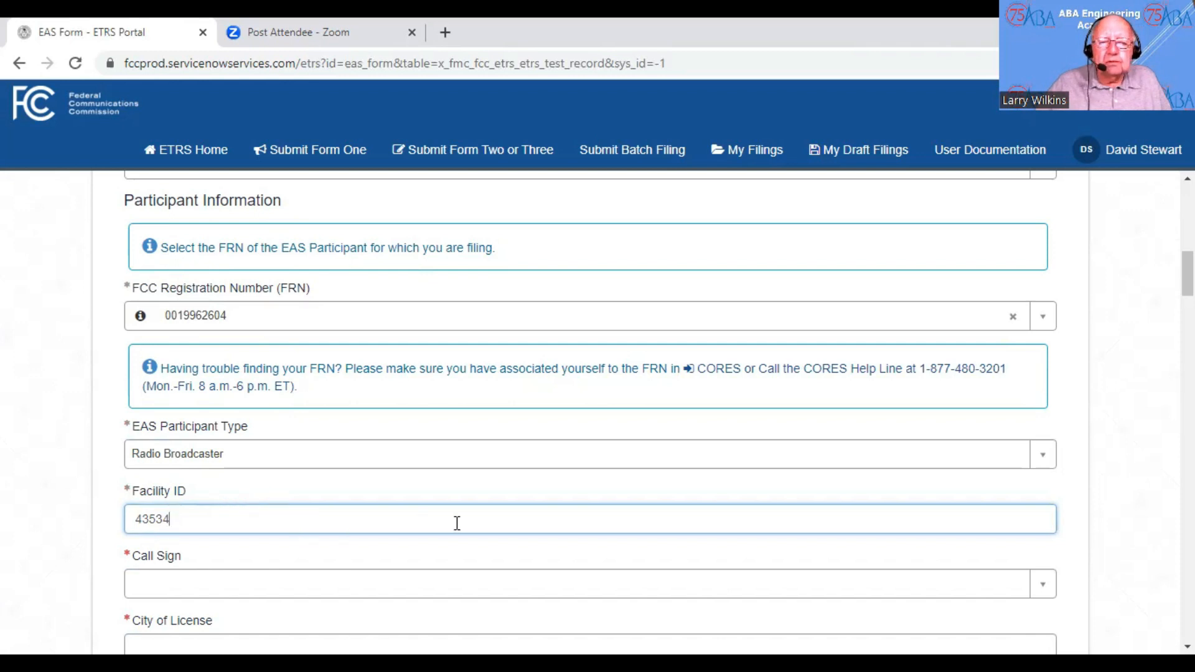
left_click(205, 594)
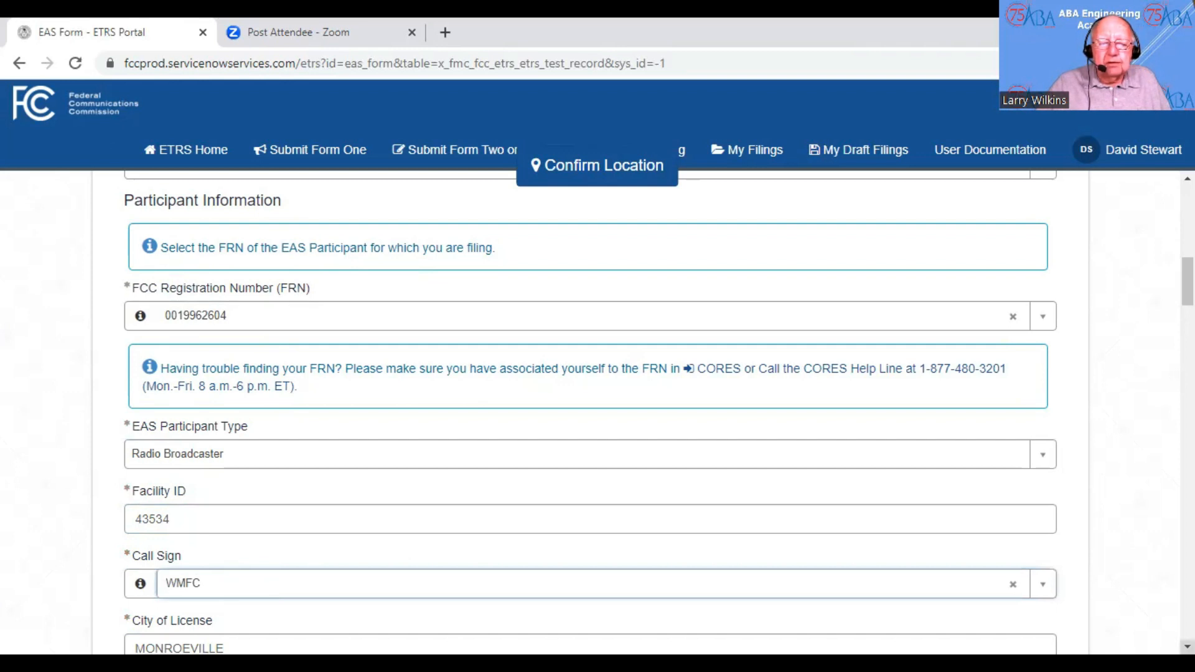
Review the pre-populated license details and set the Emergency Alert System make and model to Sage Alerting Systems - Digital ENDEC Model 3644.
scroll(1187, 646, "down", 3)
scroll(1187, 647, "down", 3)
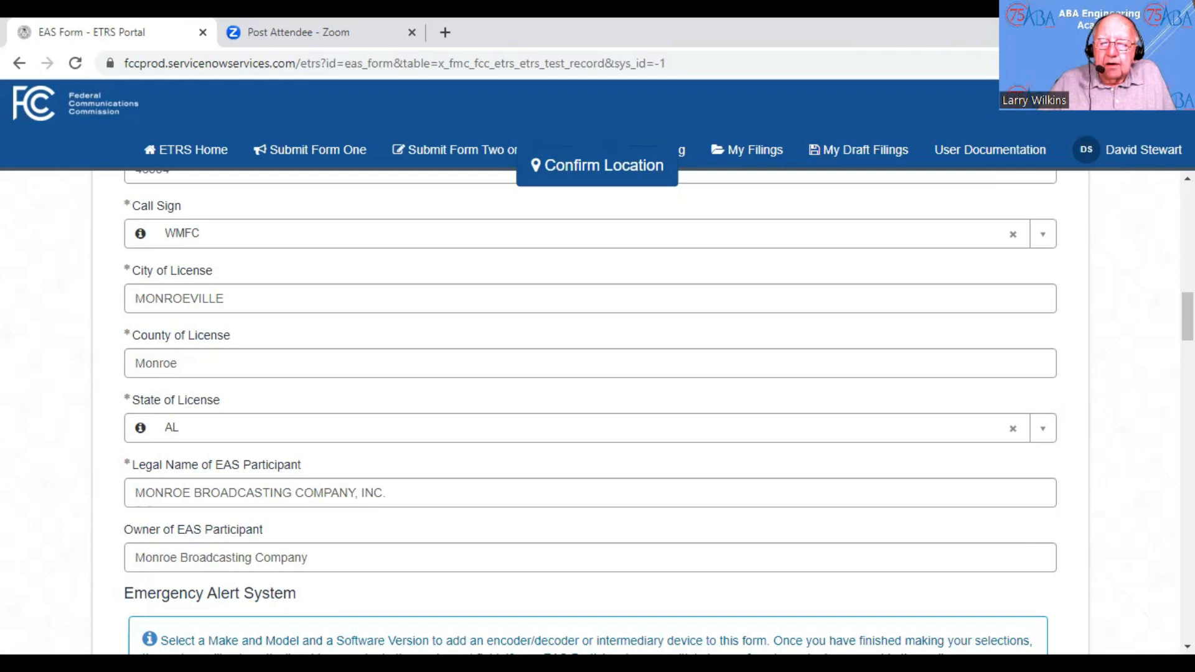
scroll(1187, 648, "down", 3)
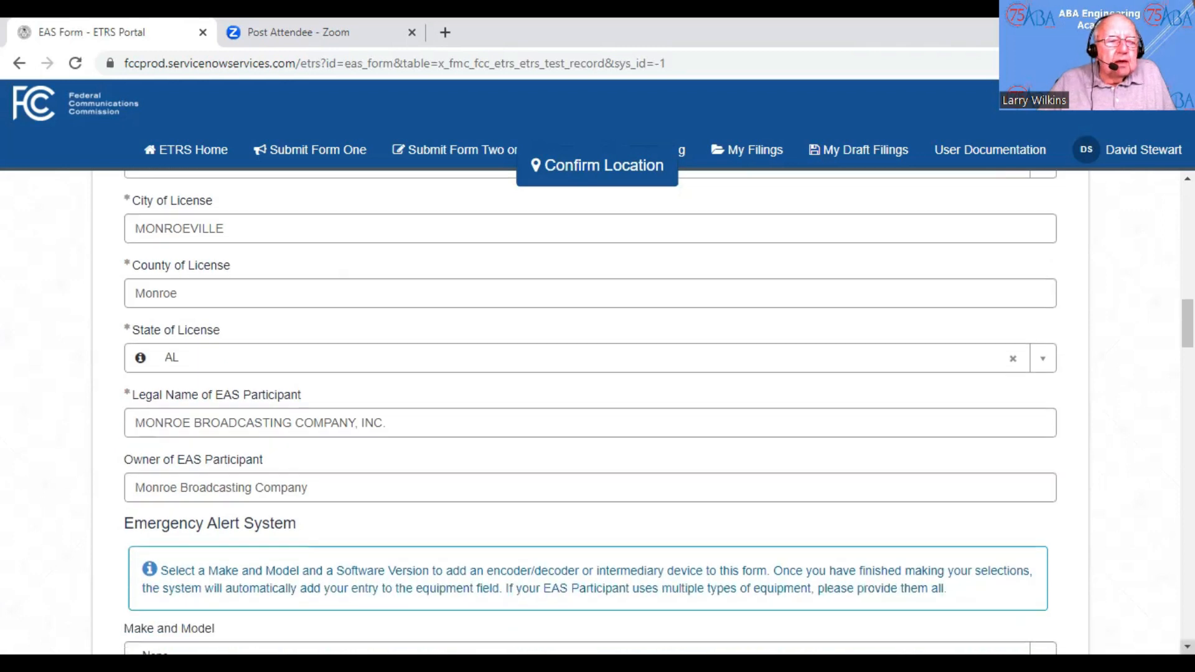
scroll(1188, 647, "down", 1)
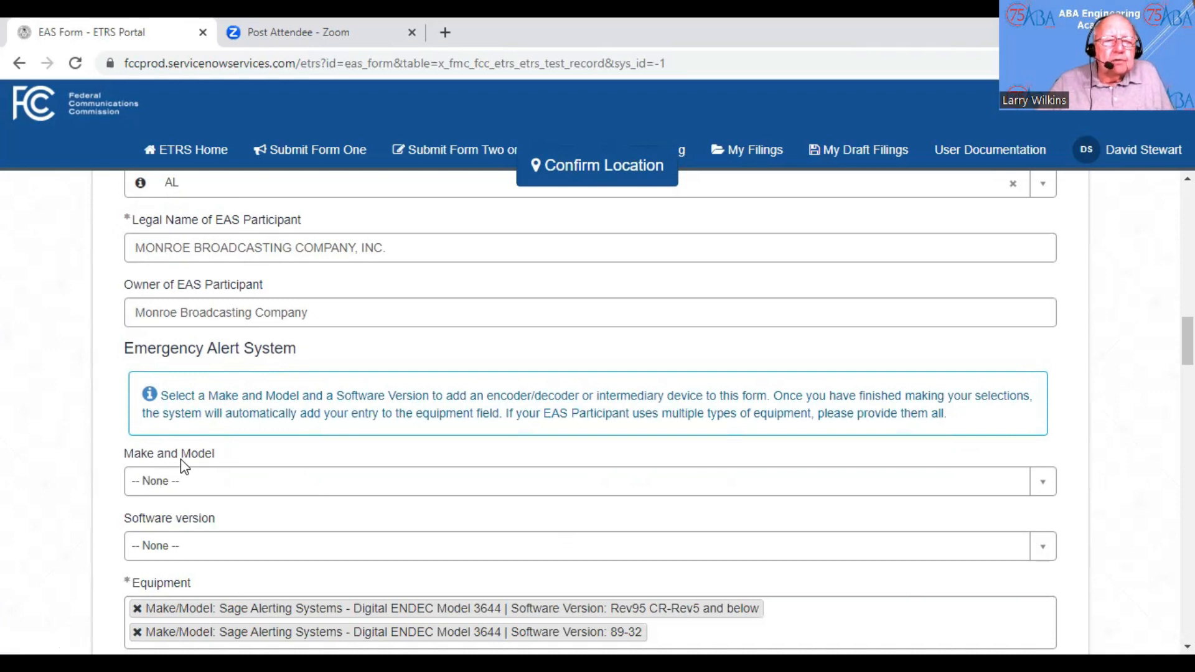
left_click(1045, 488)
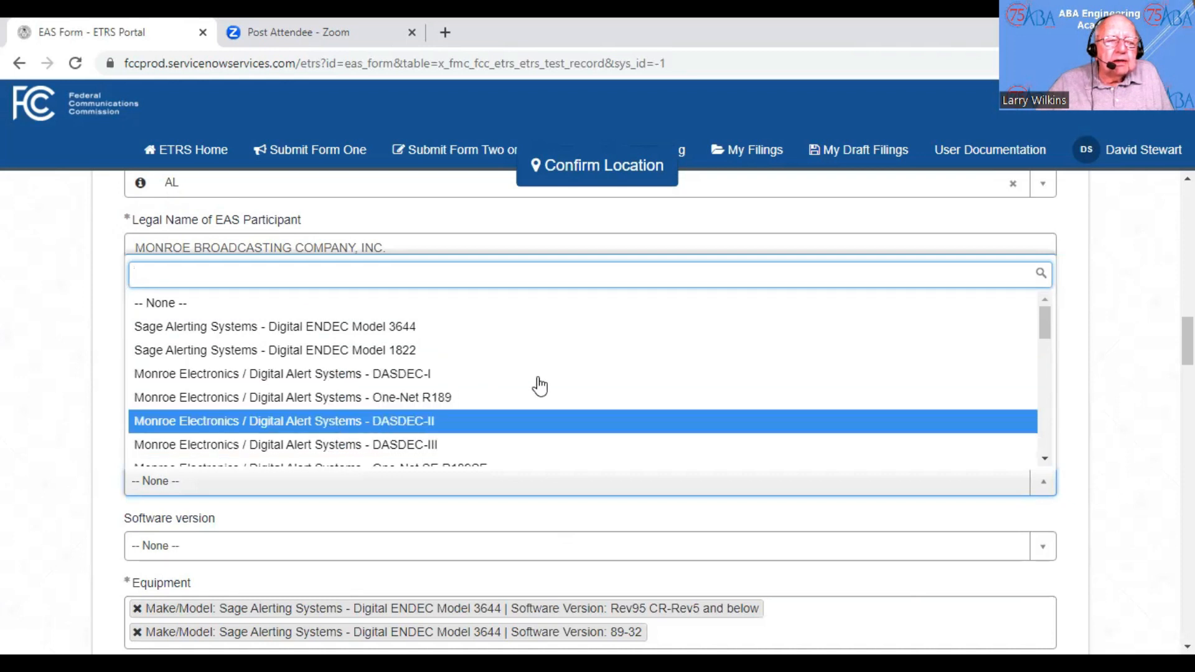
scroll(564, 377, "down", 5)
scroll(563, 377, "up", 2)
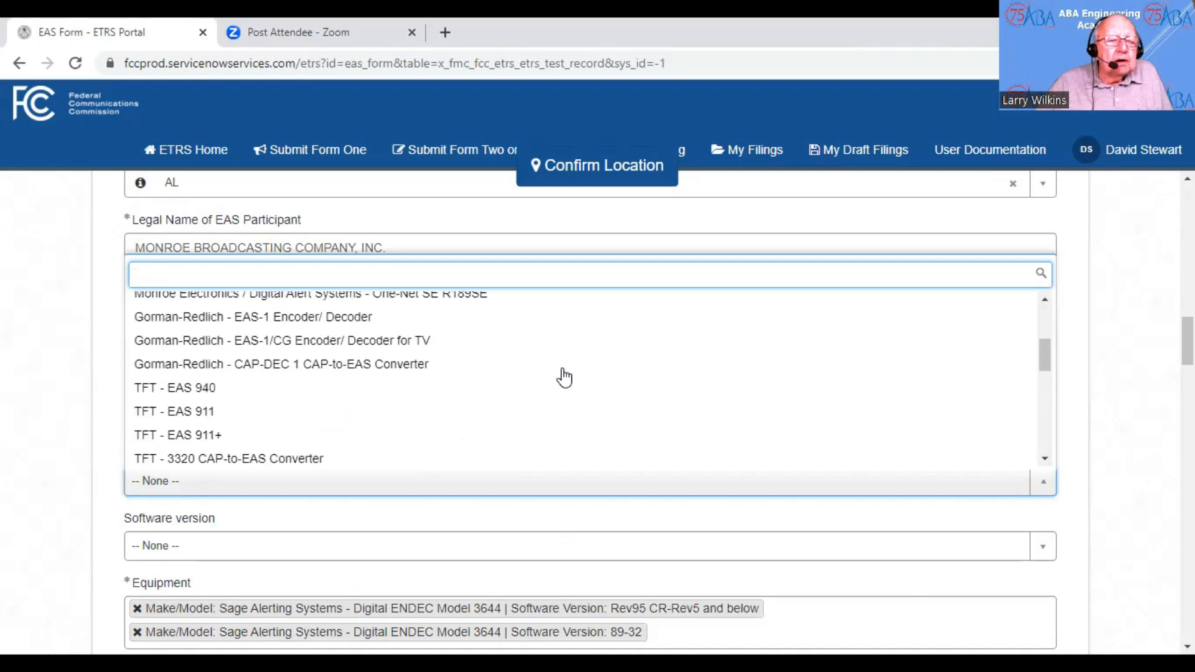
scroll(564, 376, "down", 3)
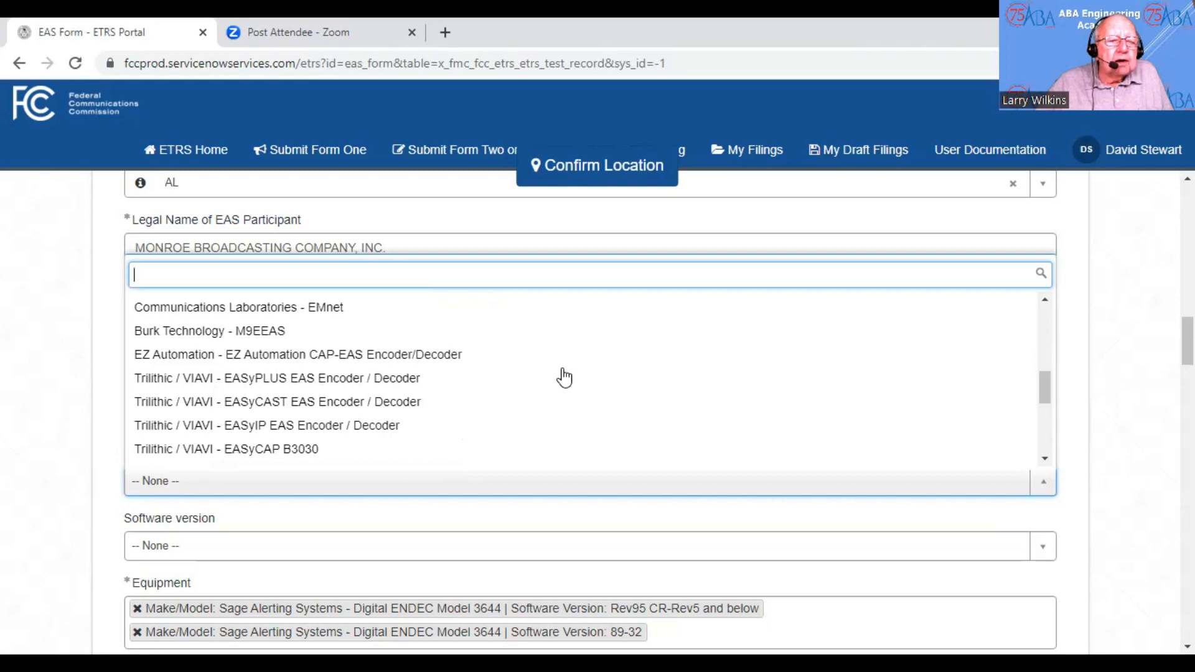
scroll(563, 376, "up", 3)
scroll(569, 371, "up", 2)
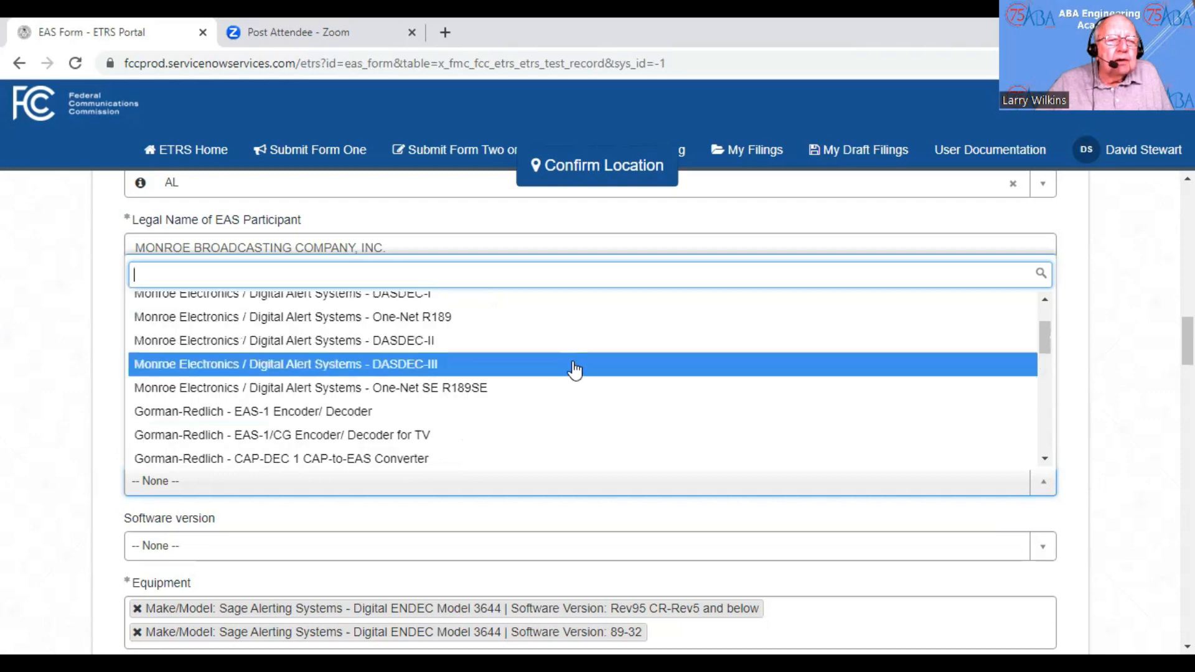
scroll(574, 369, "up", 2)
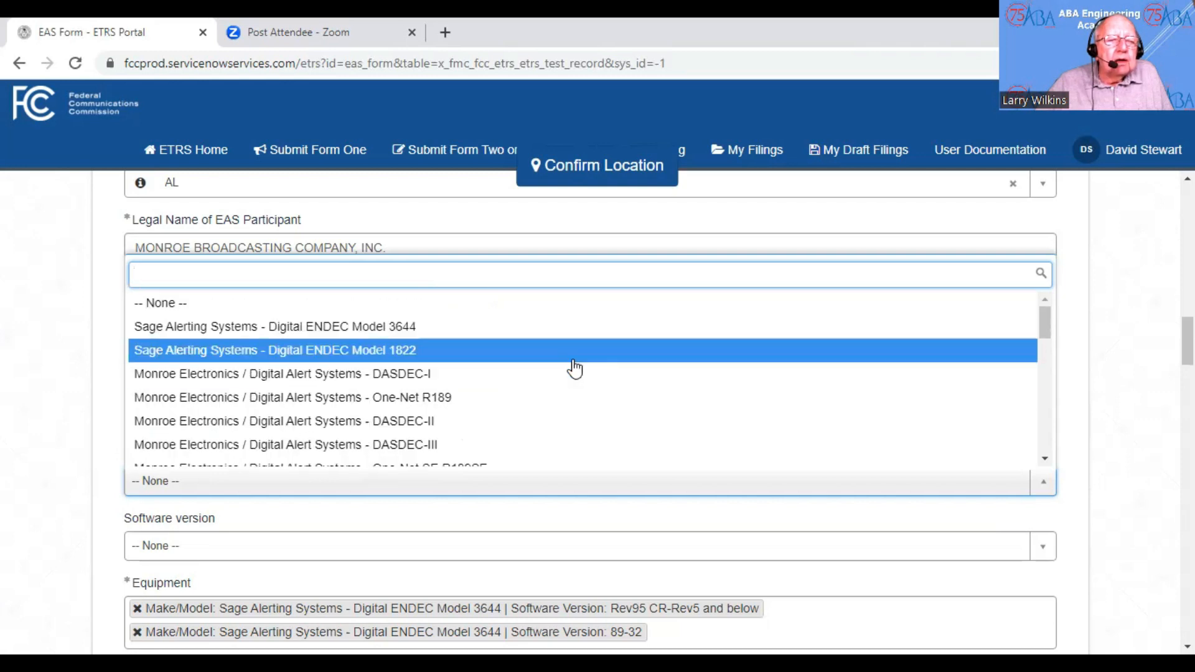
left_click(396, 328)
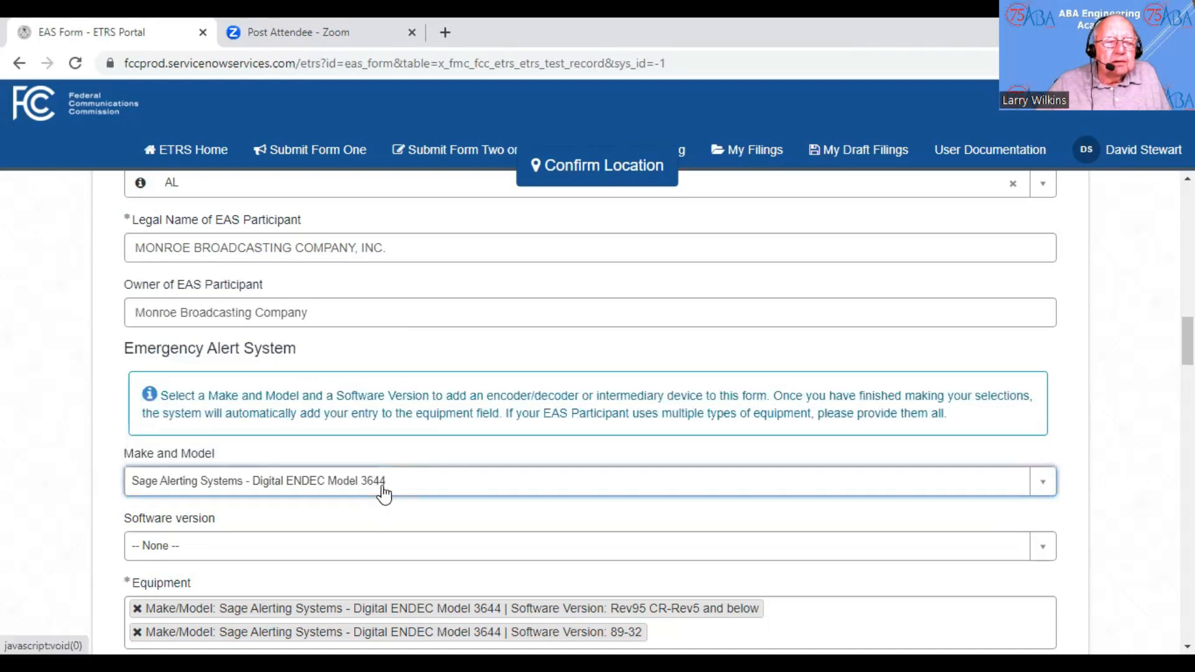
Add equipment with software version Rev95 CR-Rev6 and remove the Rev95 CR-Rev5 and below and 89-32 equipment entries.
left_click(1043, 551)
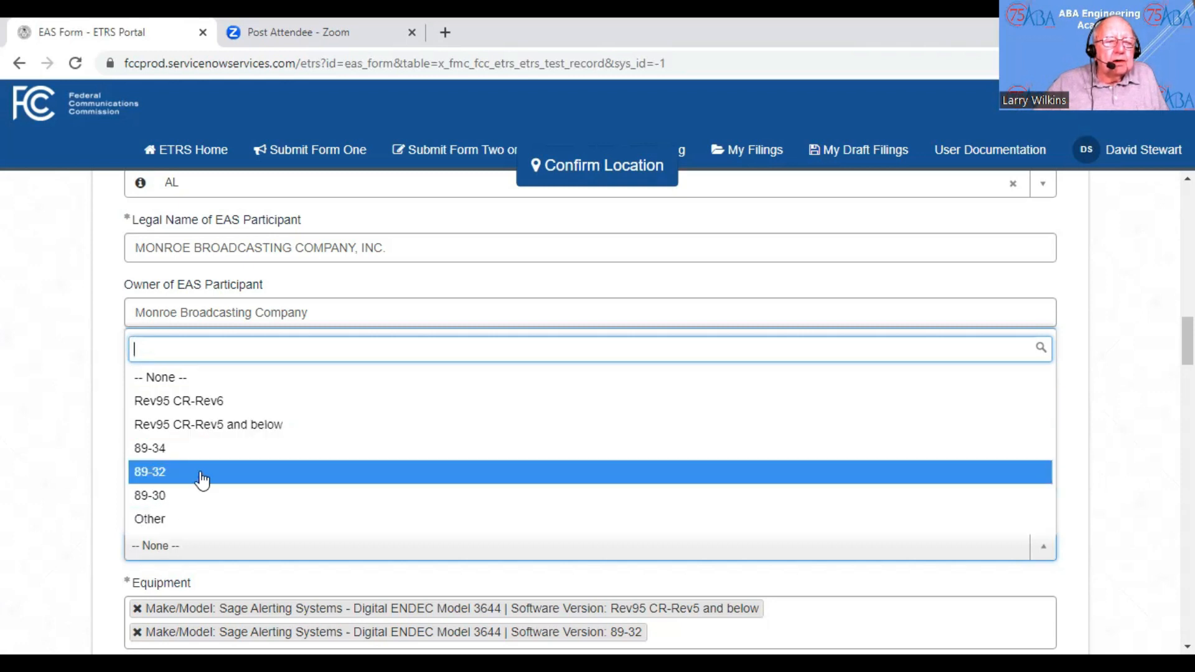
left_click(215, 407)
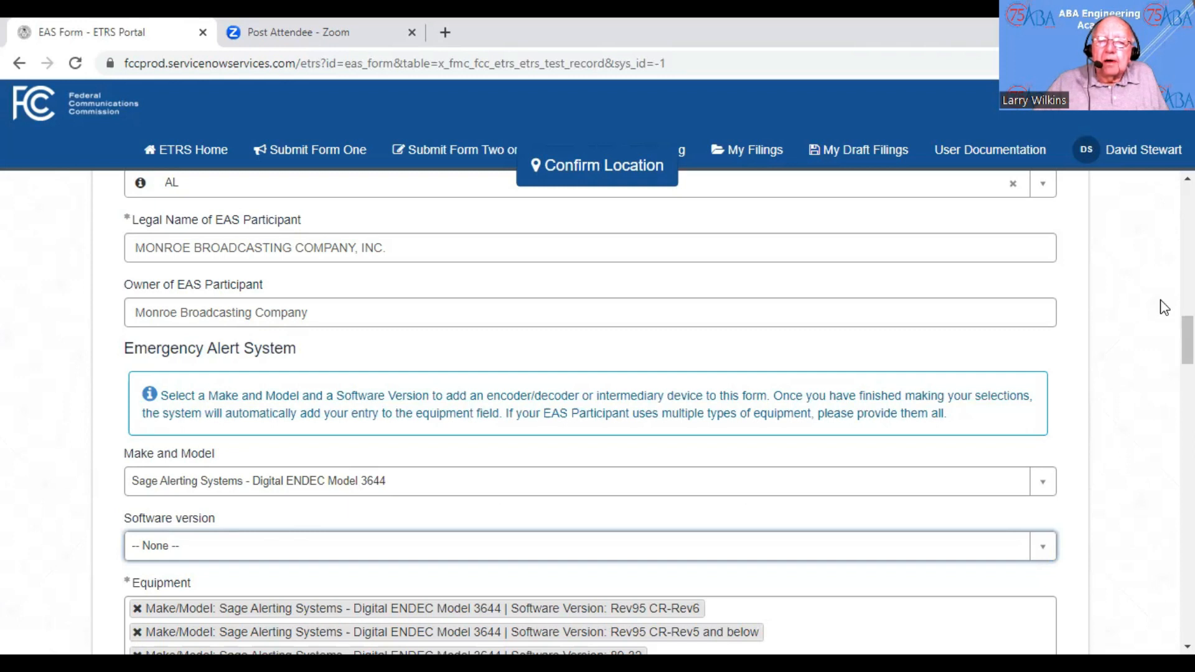
scroll(598, 410, "down", 4)
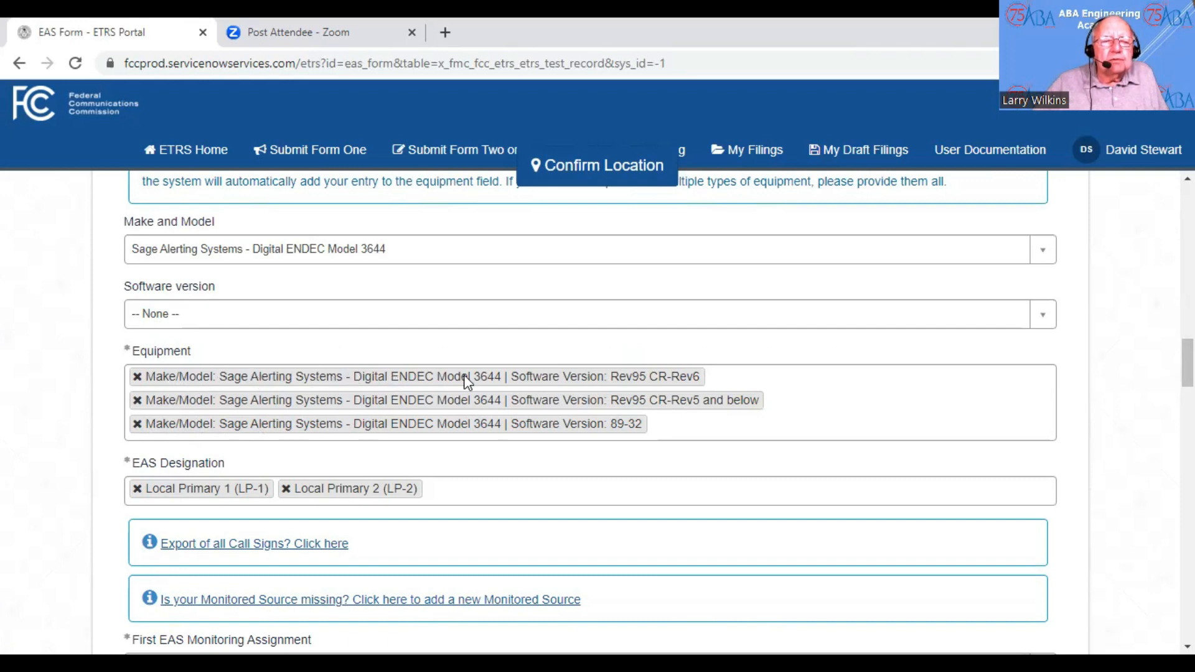
left_click(137, 400)
left_click(138, 401)
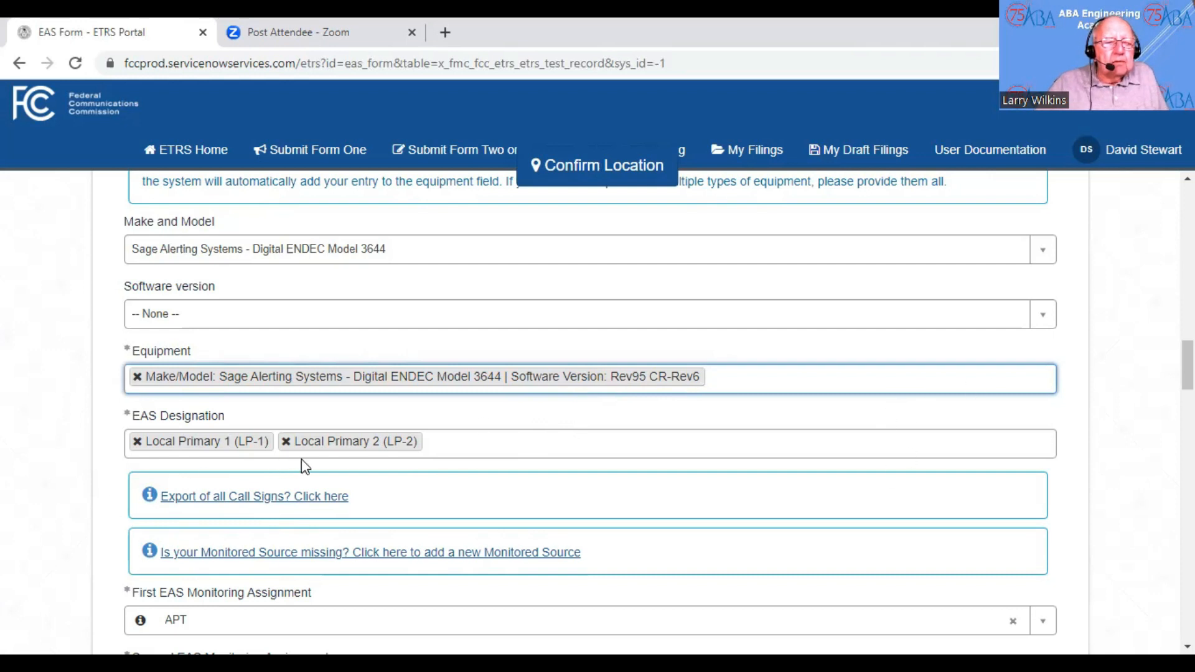
Check the available EAS Designation options without adding or removing a designation.
left_click(460, 447)
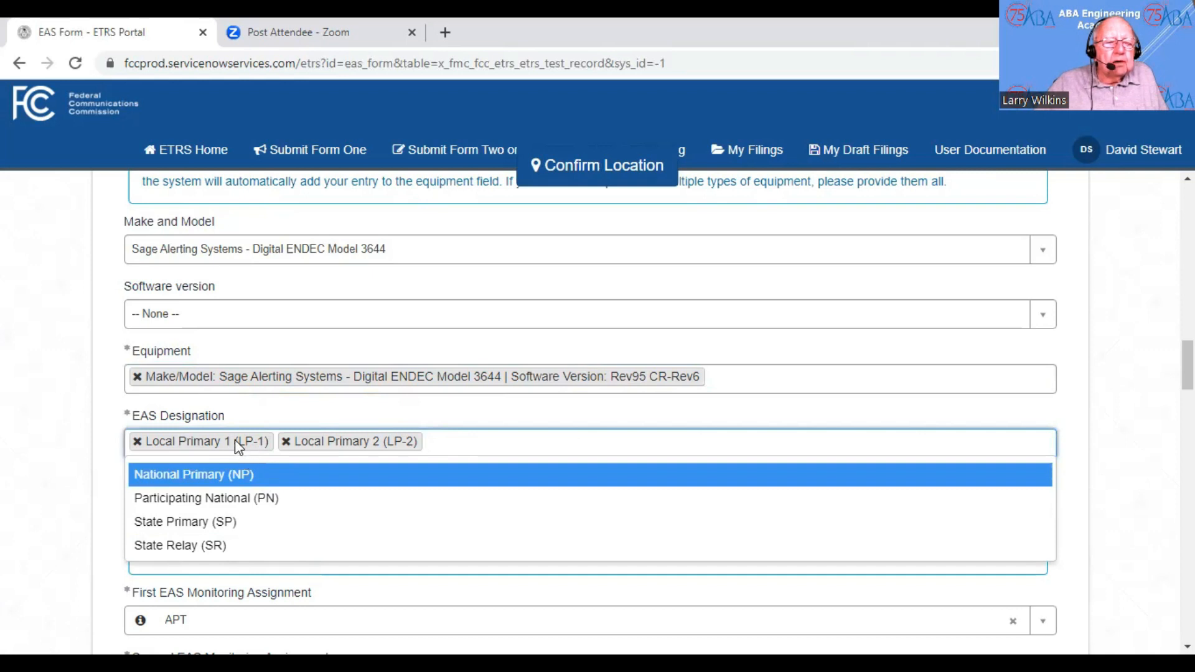
left_click(288, 443)
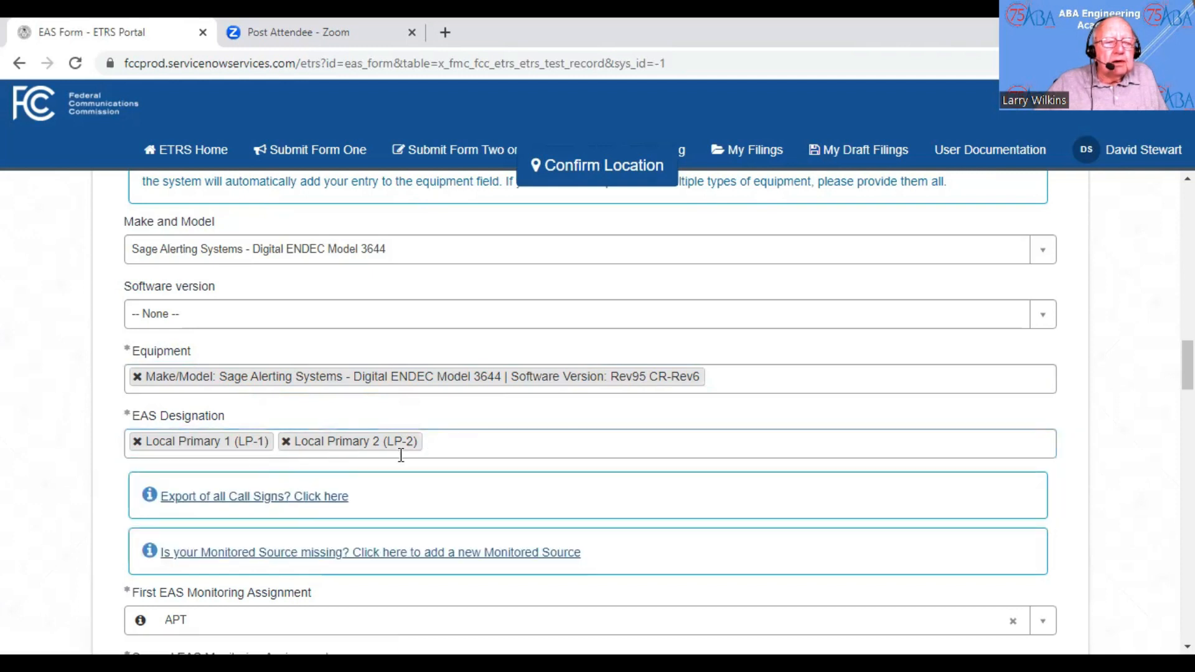
left_click(526, 448)
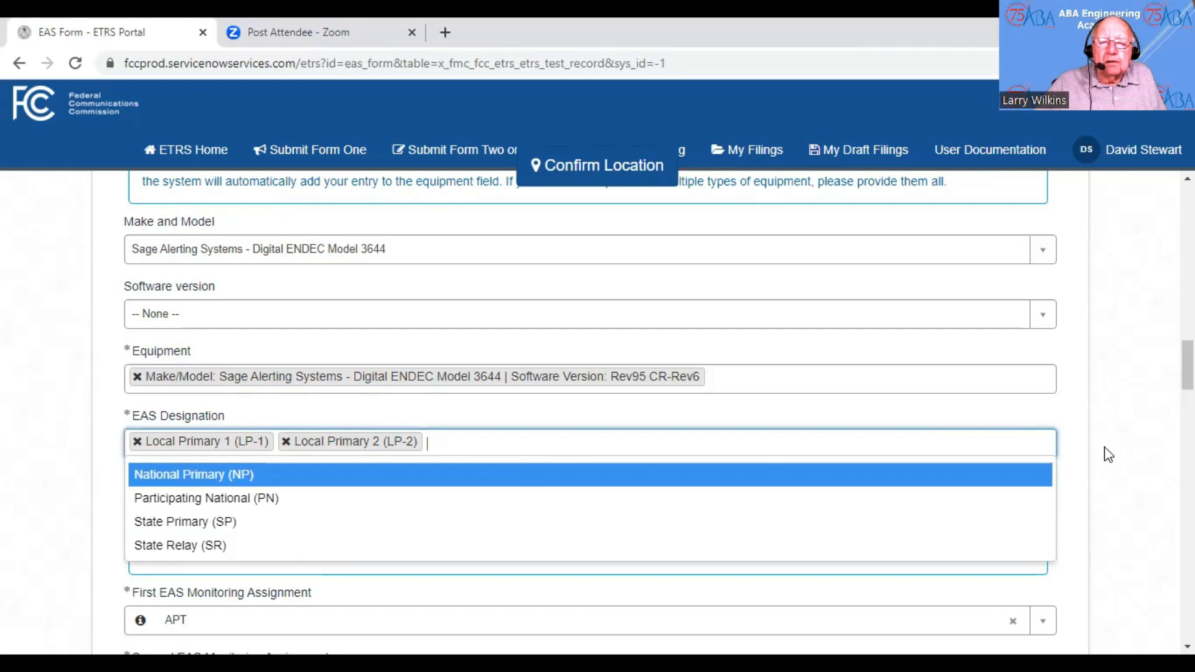
left_click(1108, 465)
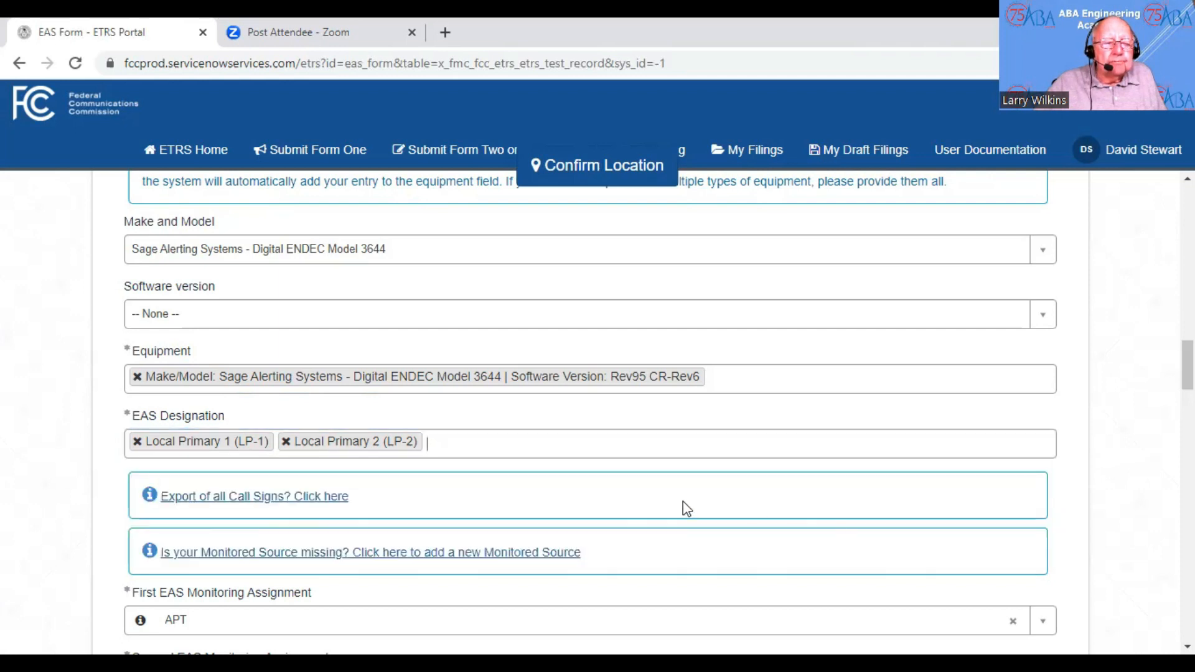
Check the First EAS Monitoring Assignment options, keep APT, and review the second assignment and Commission waiver answer.
scroll(685, 507, "down", 2)
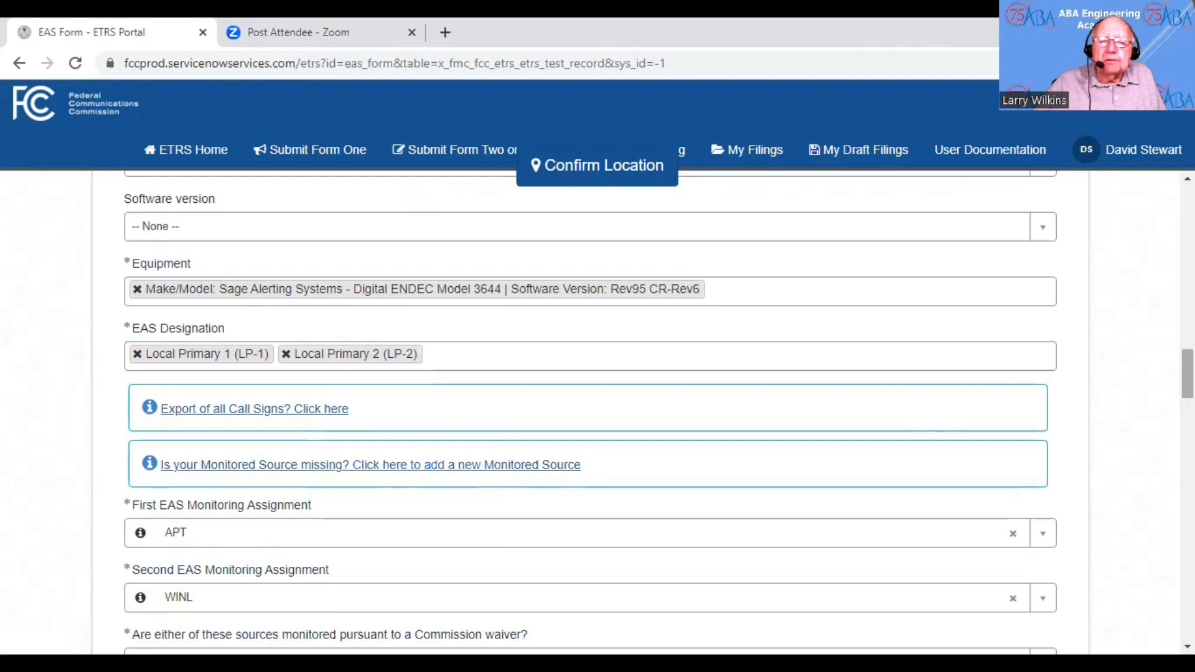
scroll(597, 413, "down", 3)
left_click_drag(1187, 391, 1187, 393)
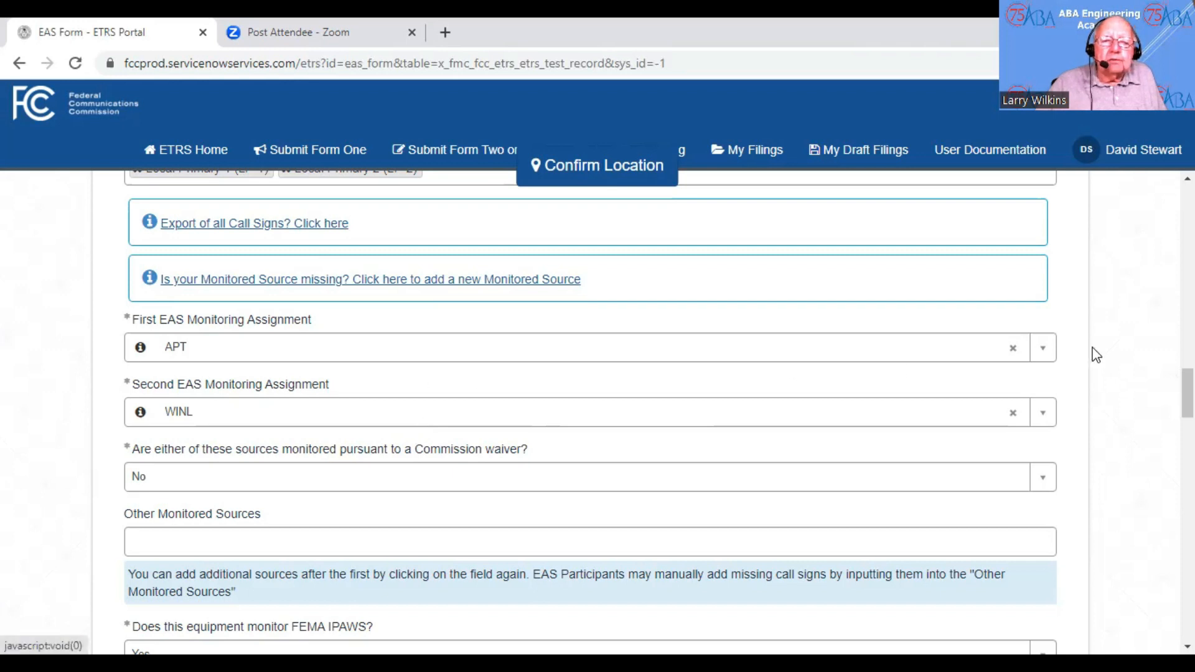
left_click(1046, 356)
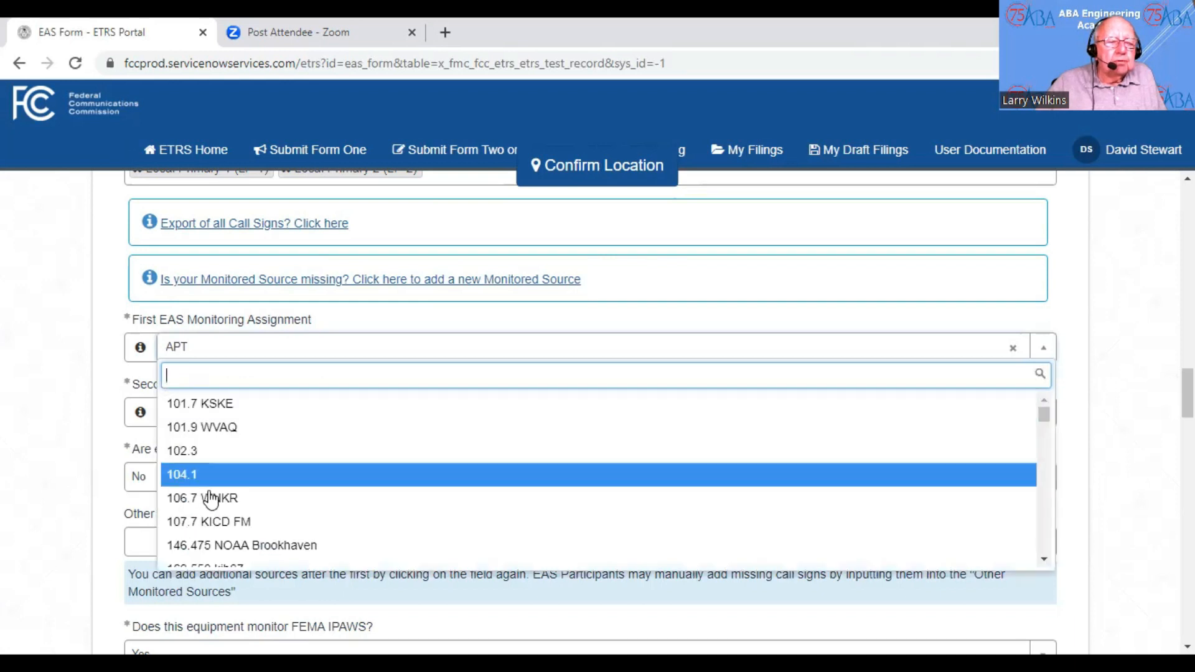
left_click(1114, 447)
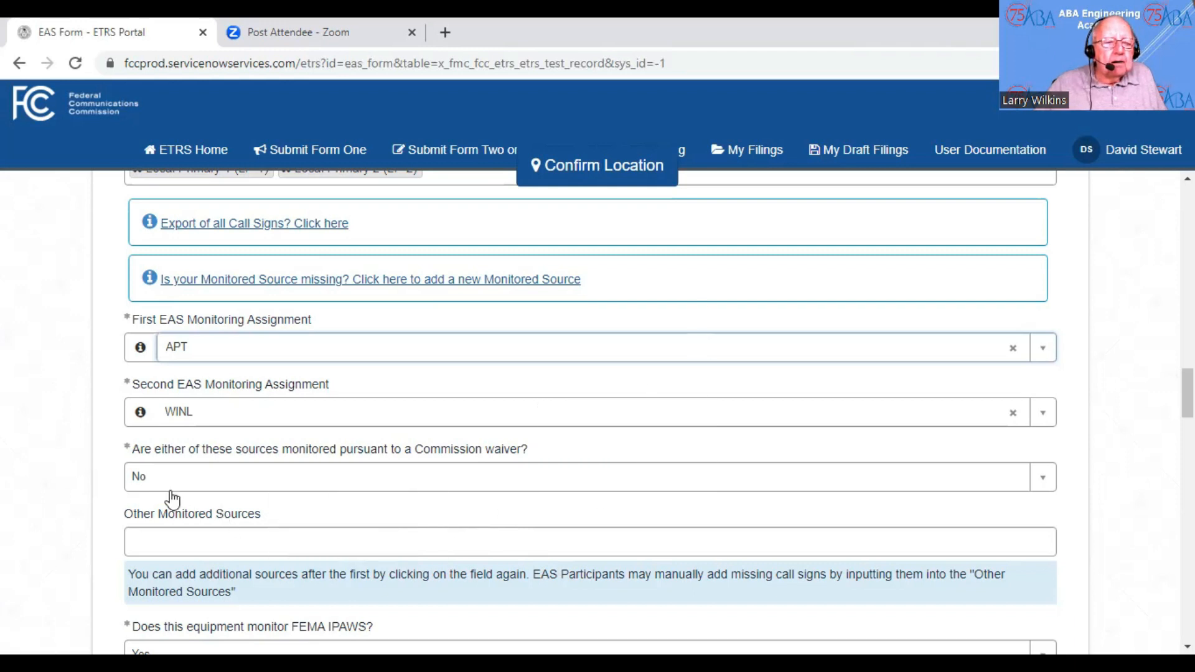
mouse_move(222, 458)
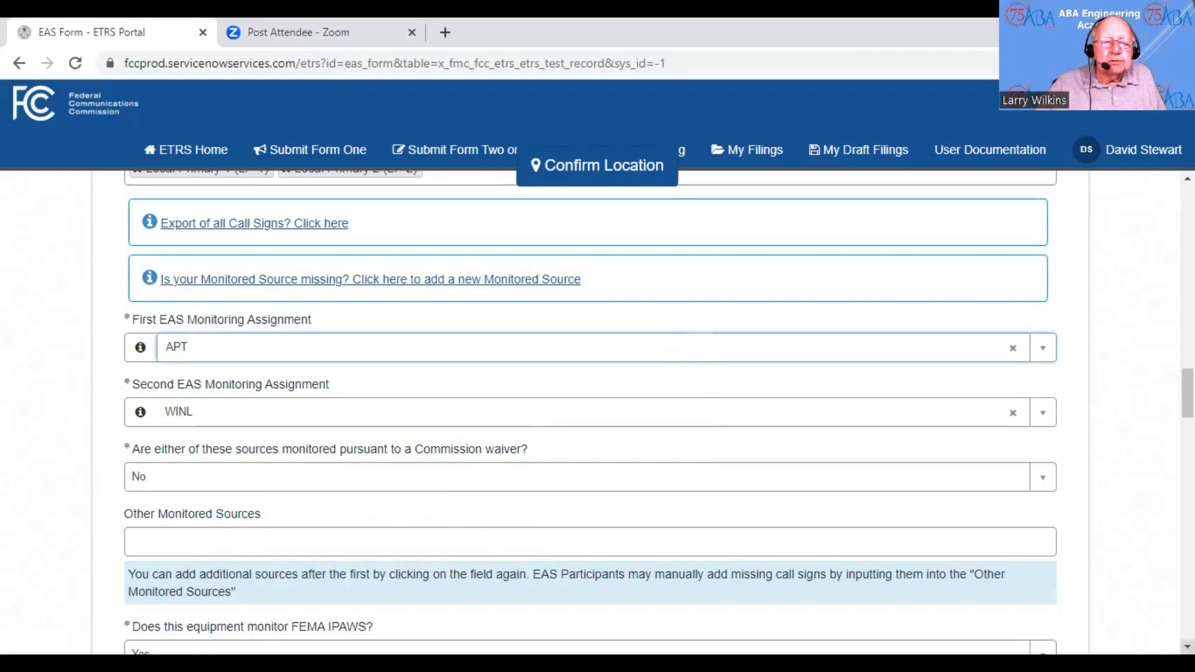
Add GSSNet to the Other Monitored Sources.
scroll(589, 413, "down", 3)
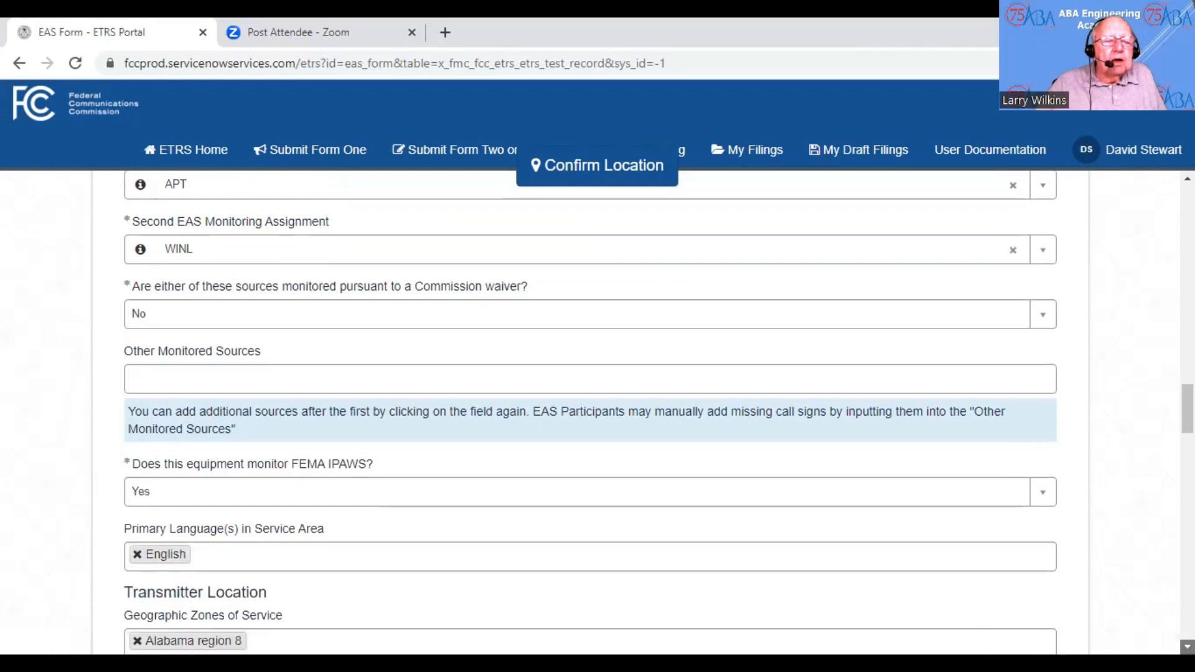
scroll(590, 412, "down", 1)
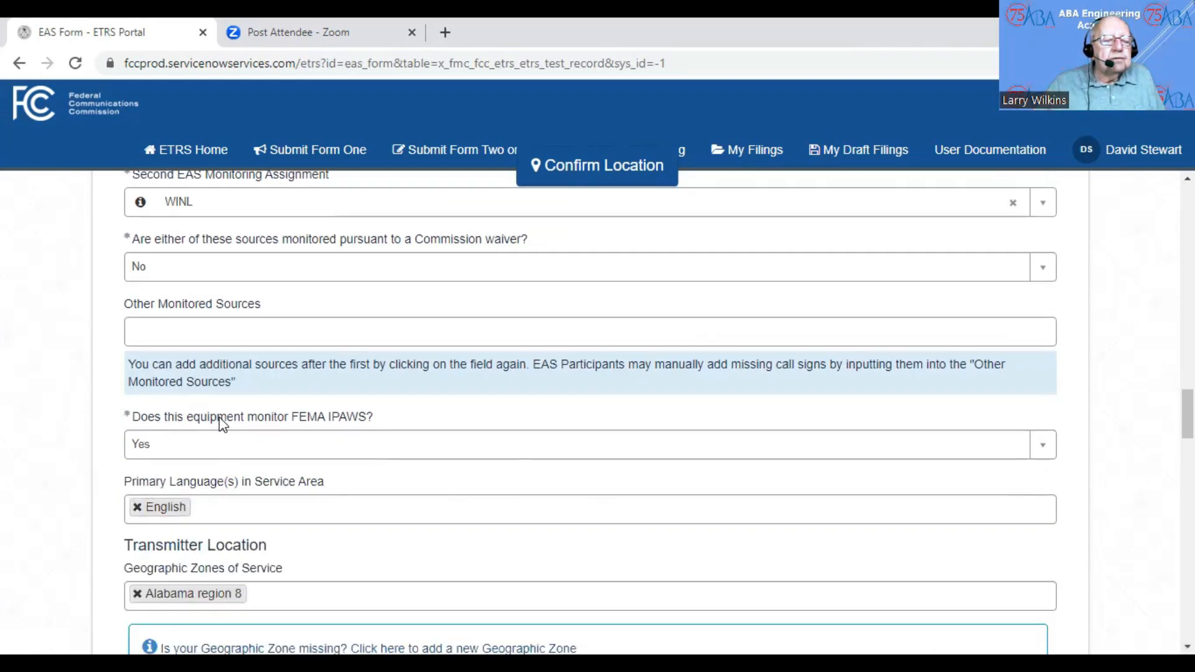
left_click(203, 336)
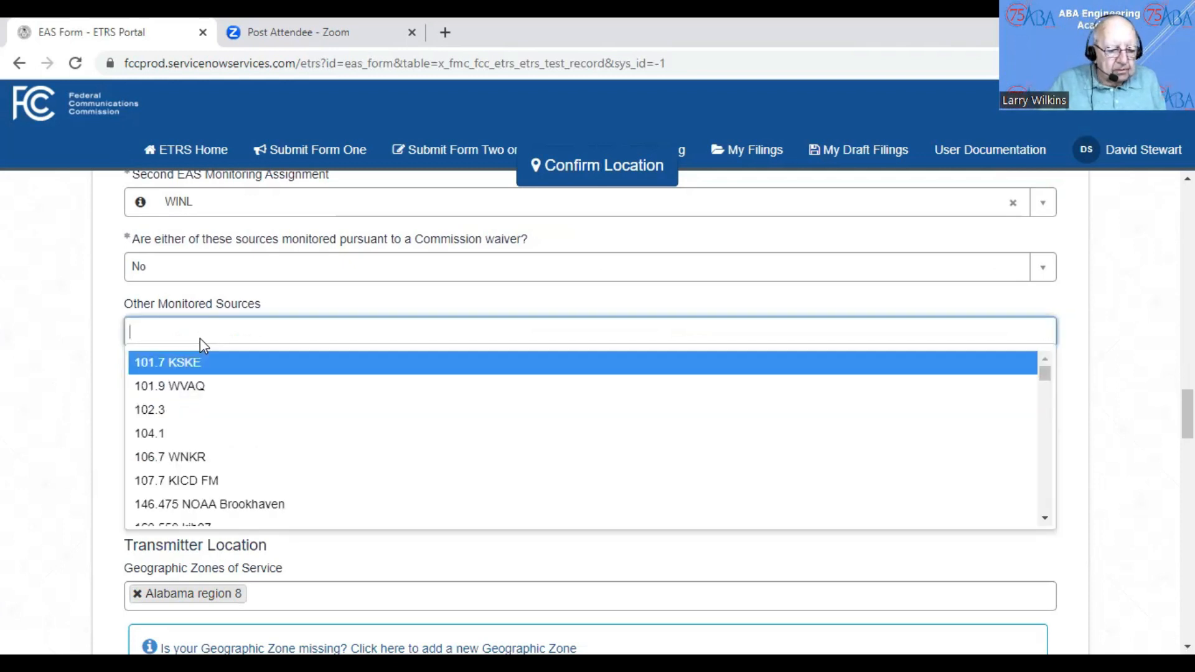
type("G")
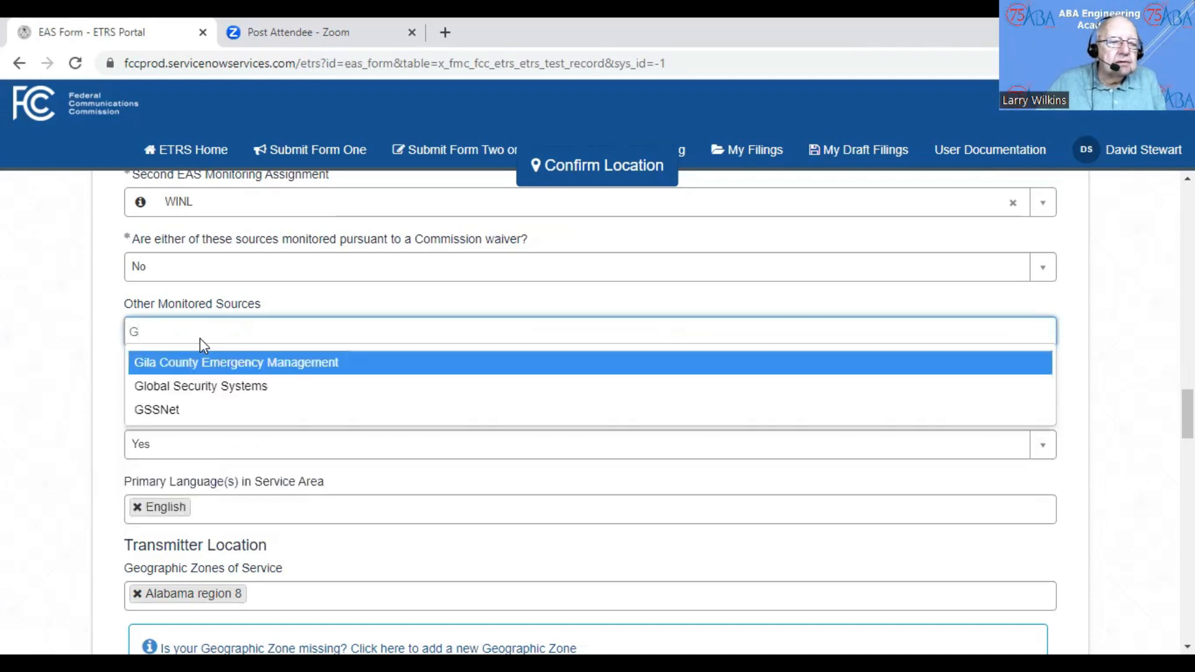
left_click(161, 413)
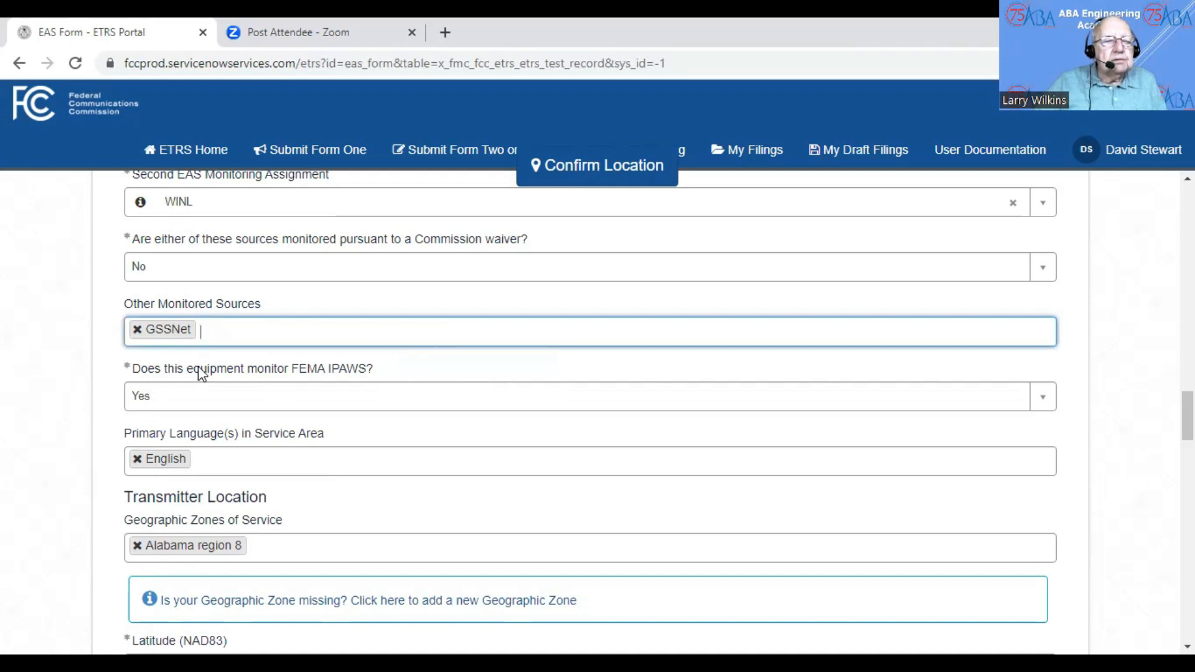
Review the FEMA IPAWS and primary language entries and check the Geographic Zones of Service options without changing the zone.
mouse_move(306, 375)
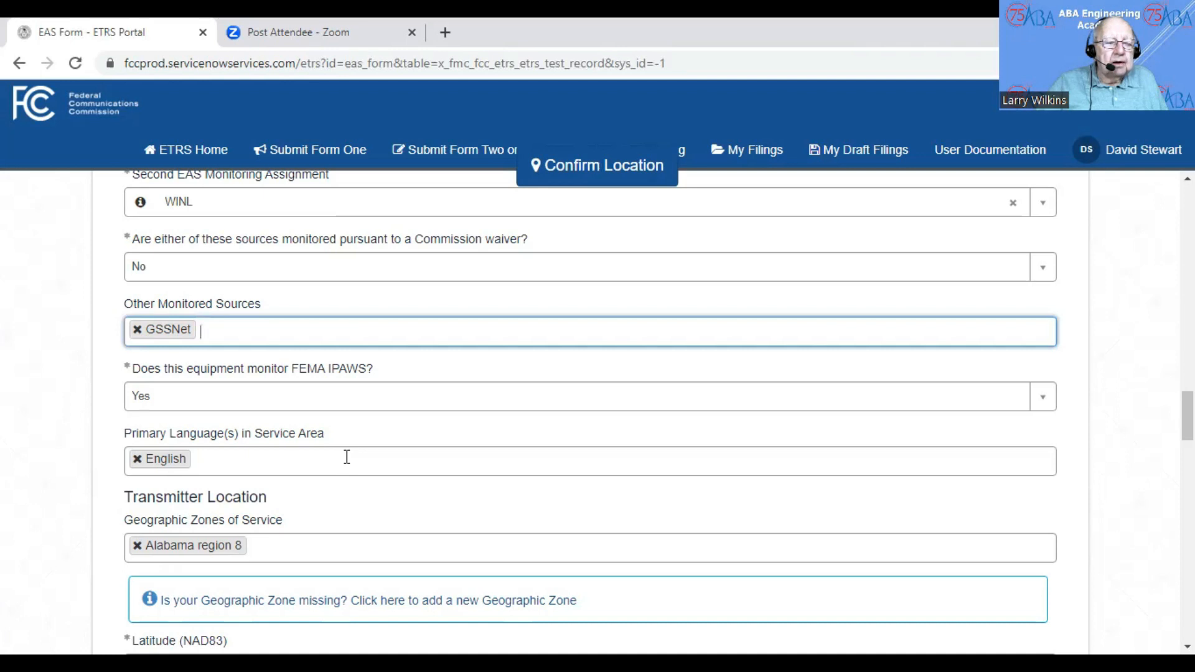
scroll(346, 457, "down", 1)
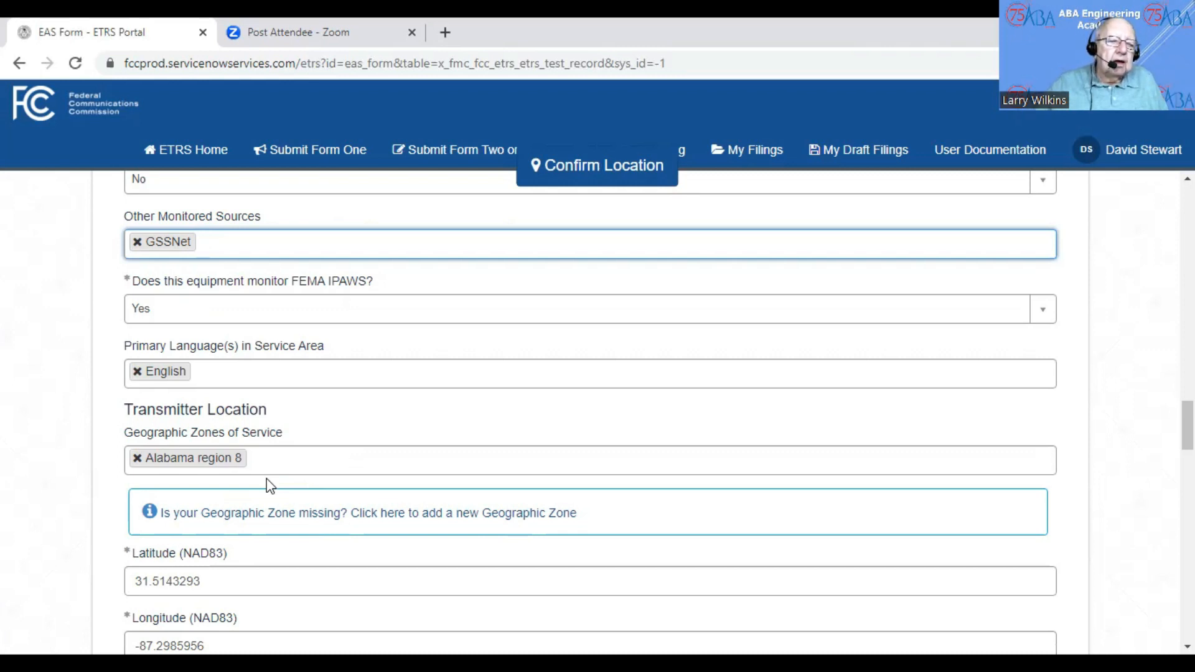
left_click(1028, 463)
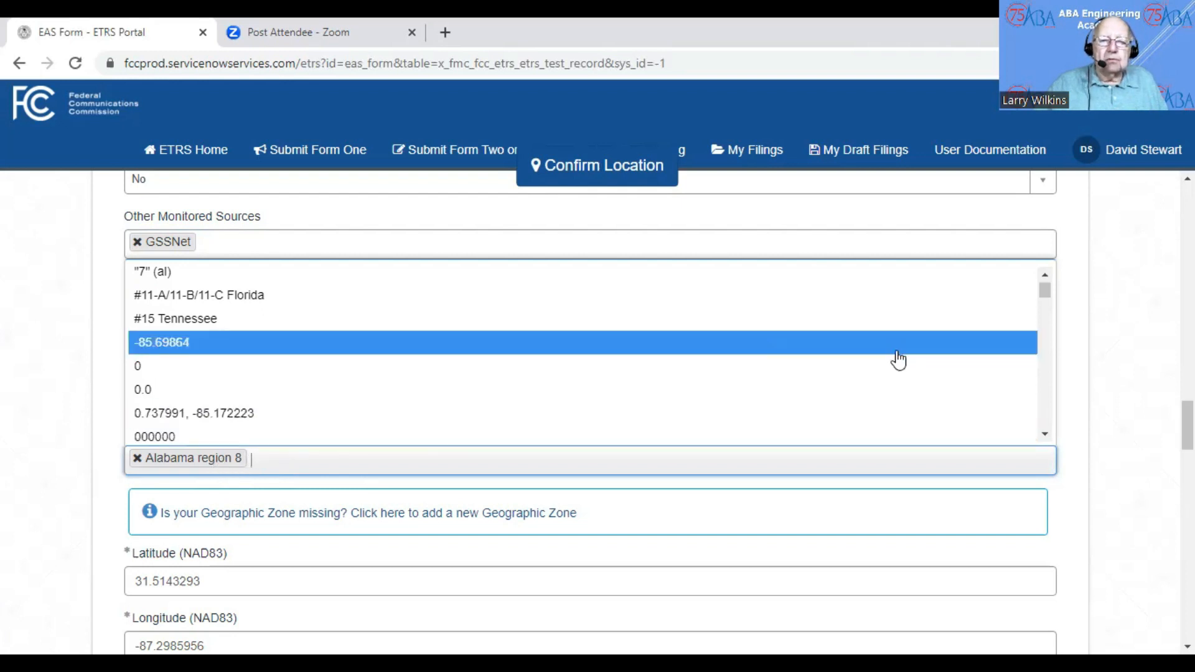
left_click(1136, 354)
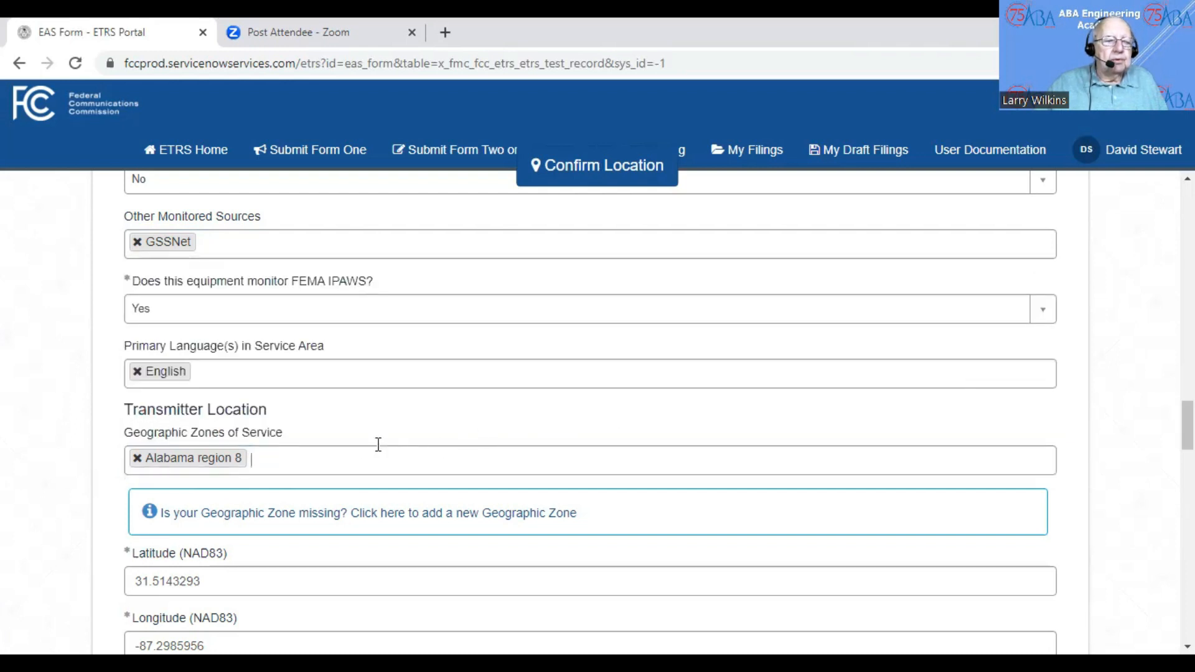
Review the pre-populated transmitter coordinates and location, receiver location, filer contact details and Day-of-Test Contact information.
scroll(427, 431, "down", 4)
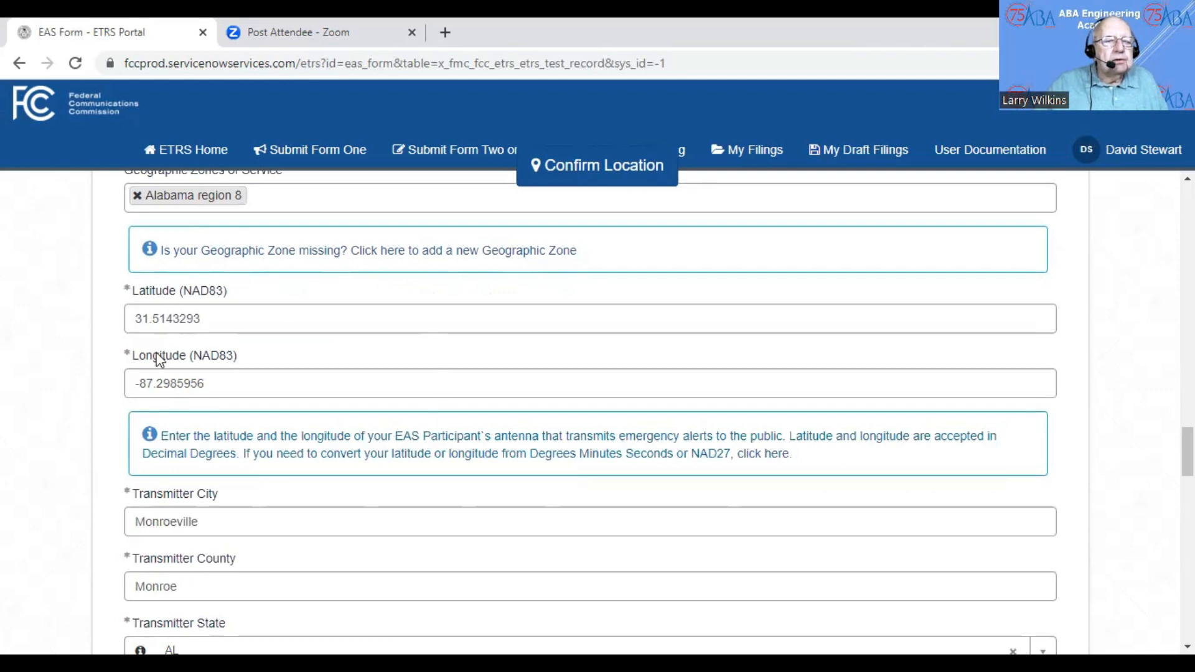
mouse_move(167, 359)
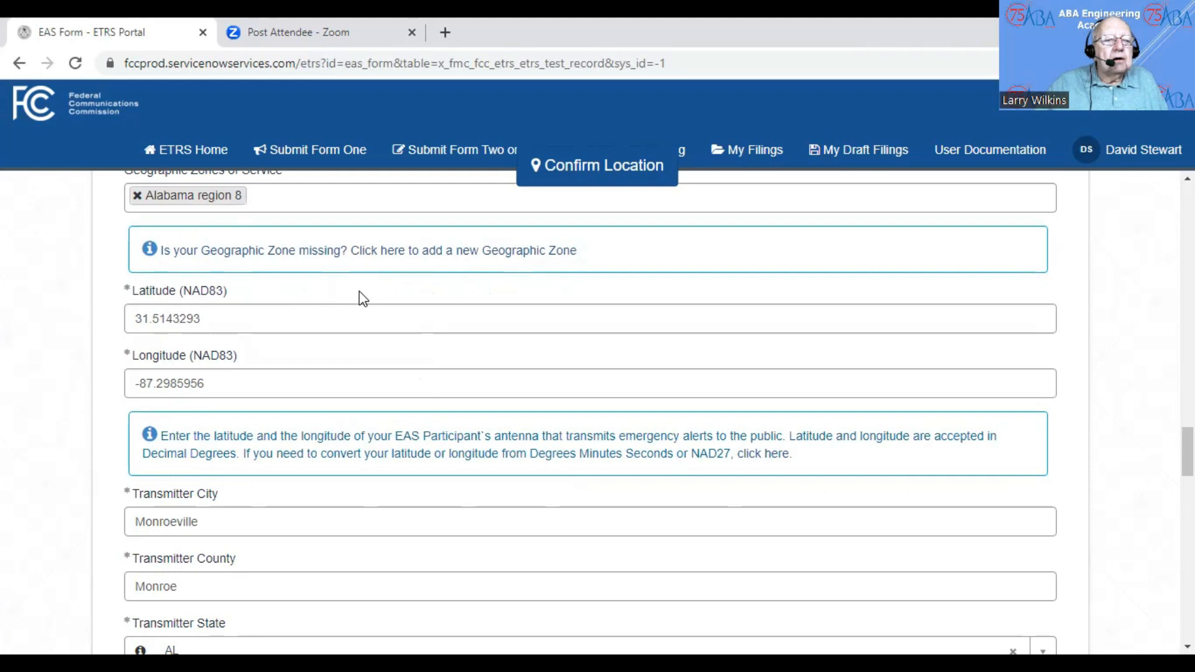
scroll(360, 296, "up", 3)
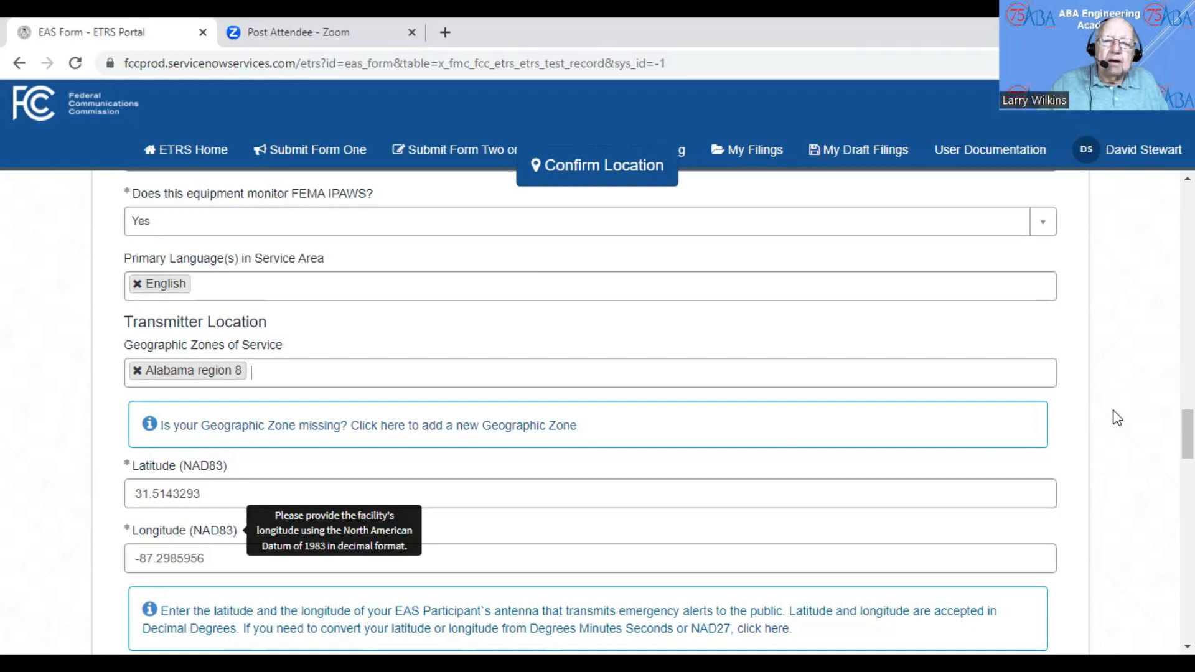
scroll(1117, 409, "down", 3)
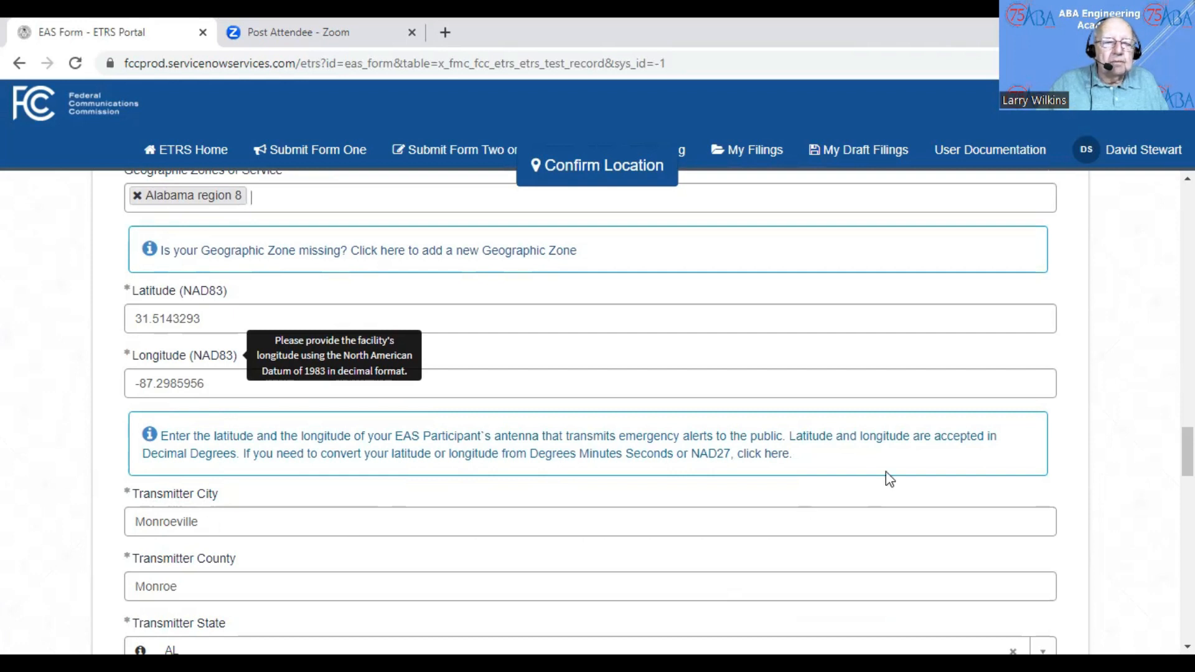
scroll(884, 484, "down", 3)
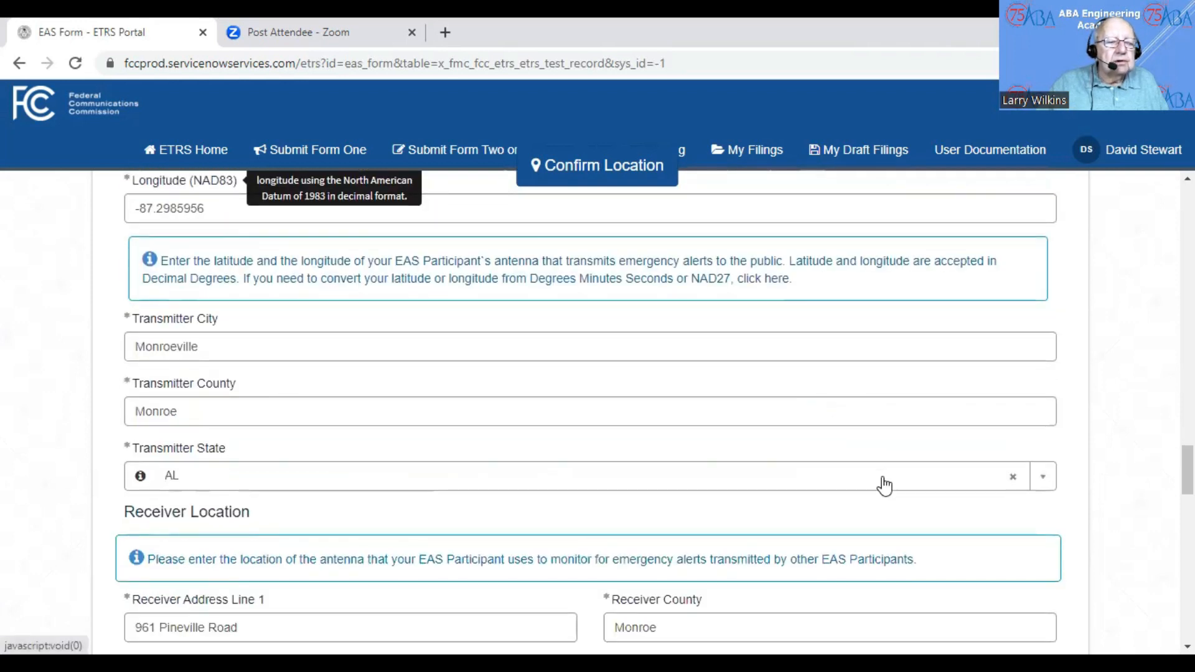
scroll(836, 511, "down", 3)
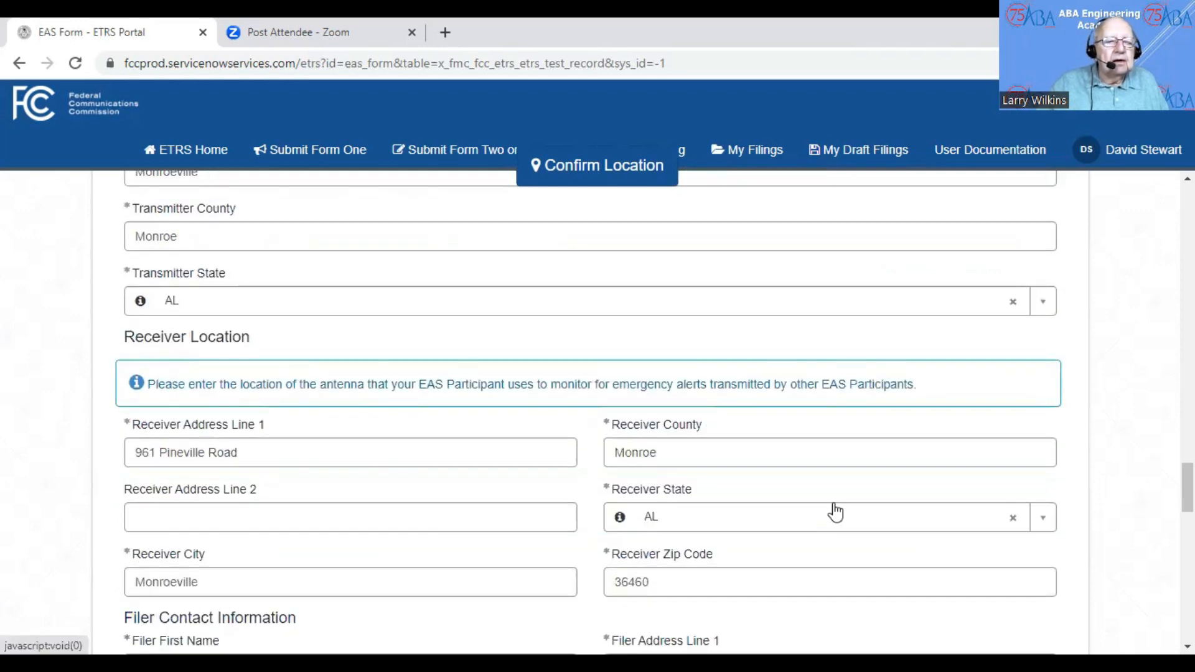
scroll(836, 512, "down", 1)
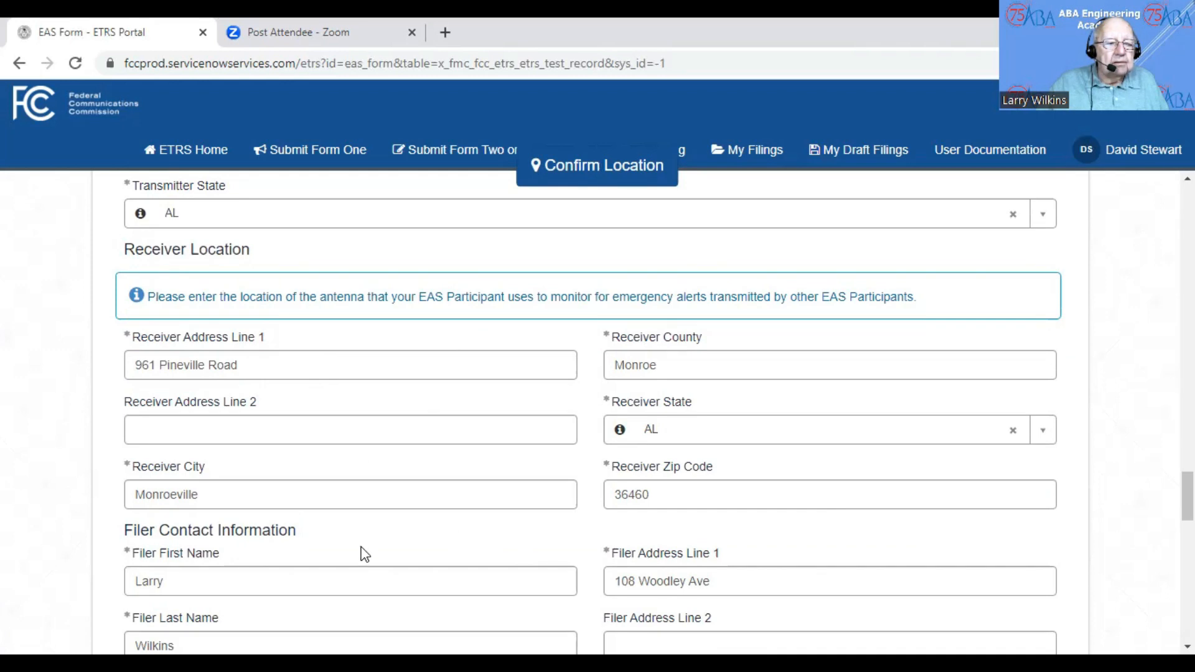
scroll(378, 521, "down", 4)
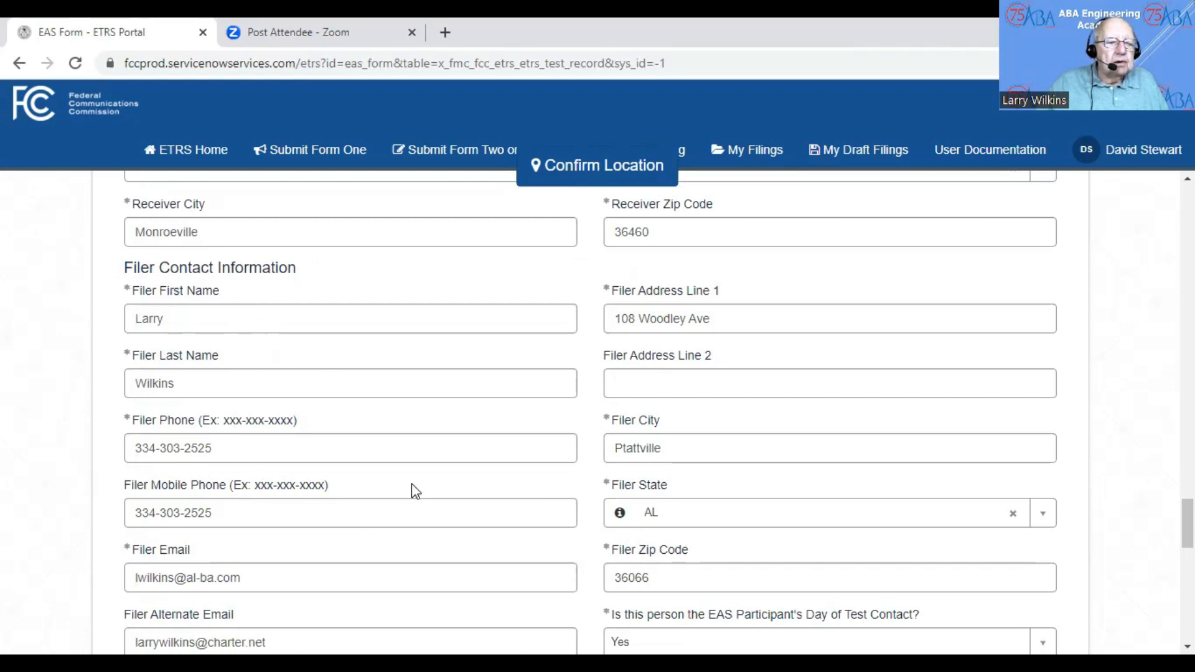
scroll(450, 450, "down", 3)
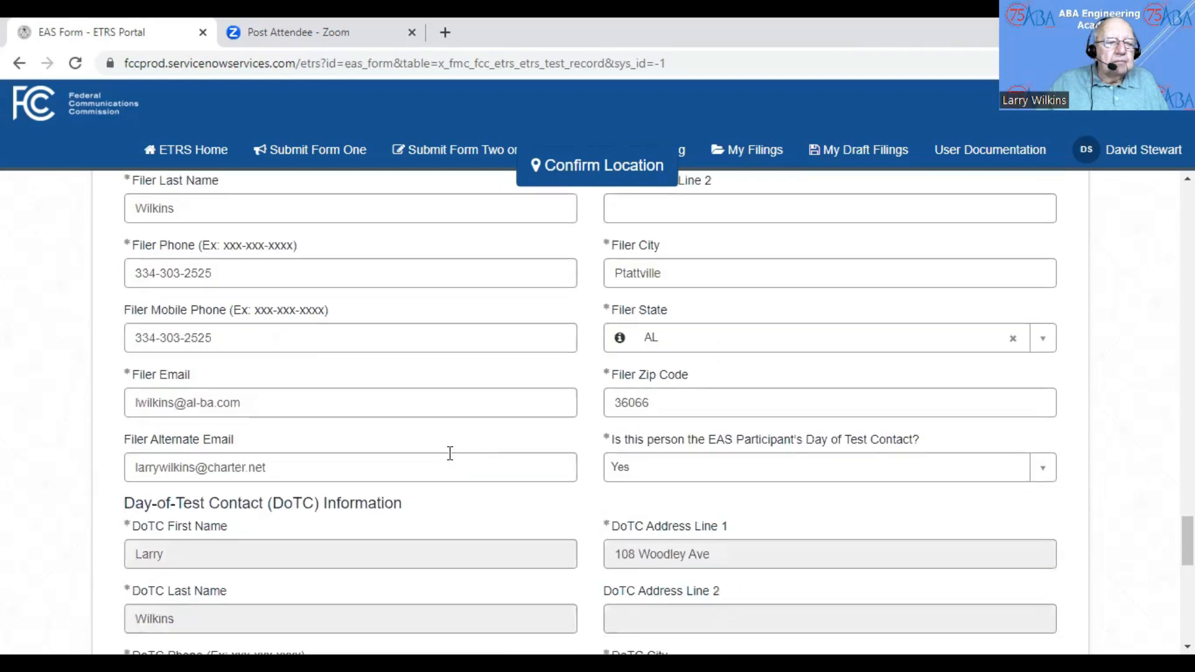
scroll(449, 453, "down", 3)
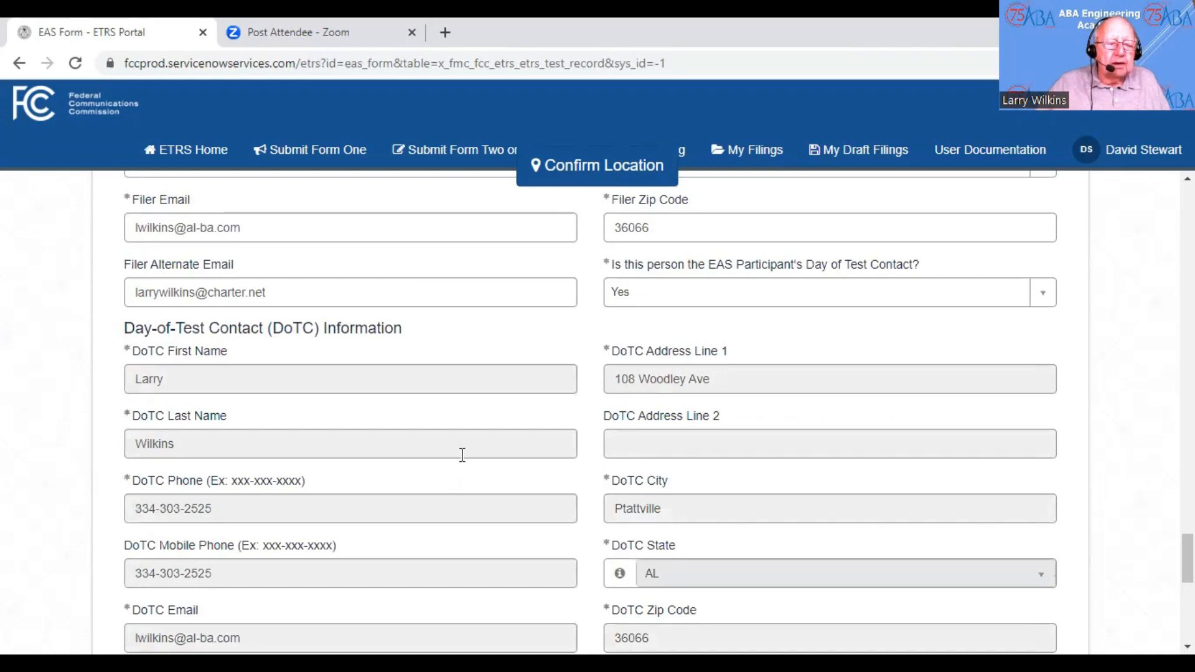
scroll(463, 455, "down", 3)
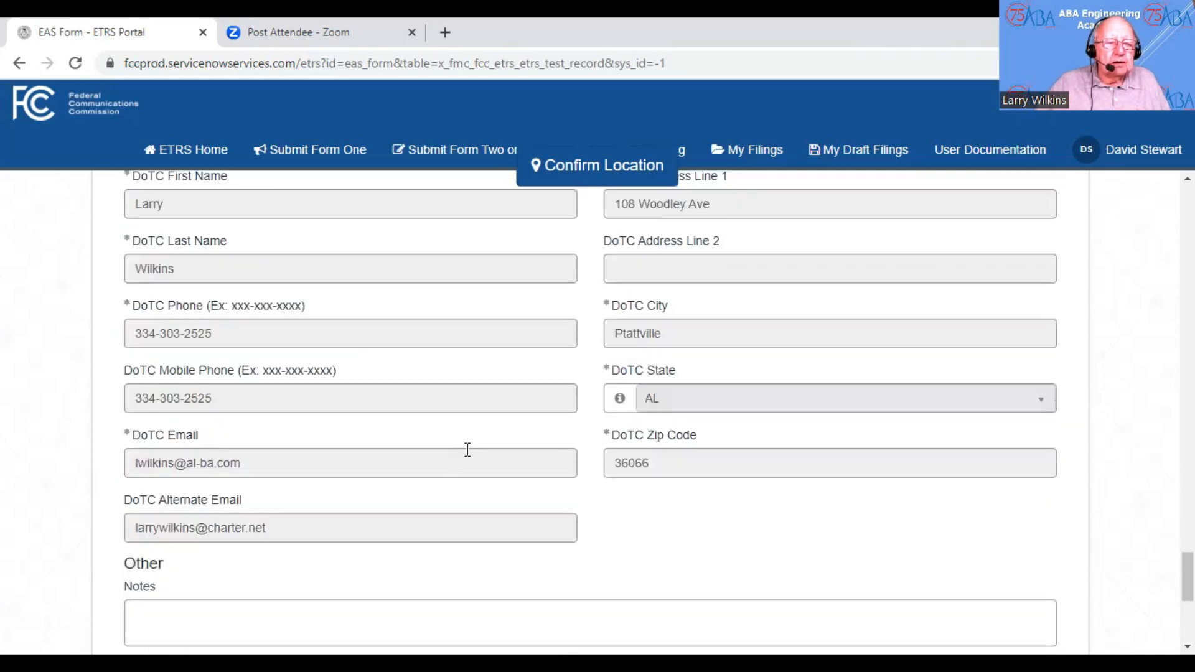
Certify that the information on the form is true and accurate, and submit Form One.
scroll(470, 446, "down", 6)
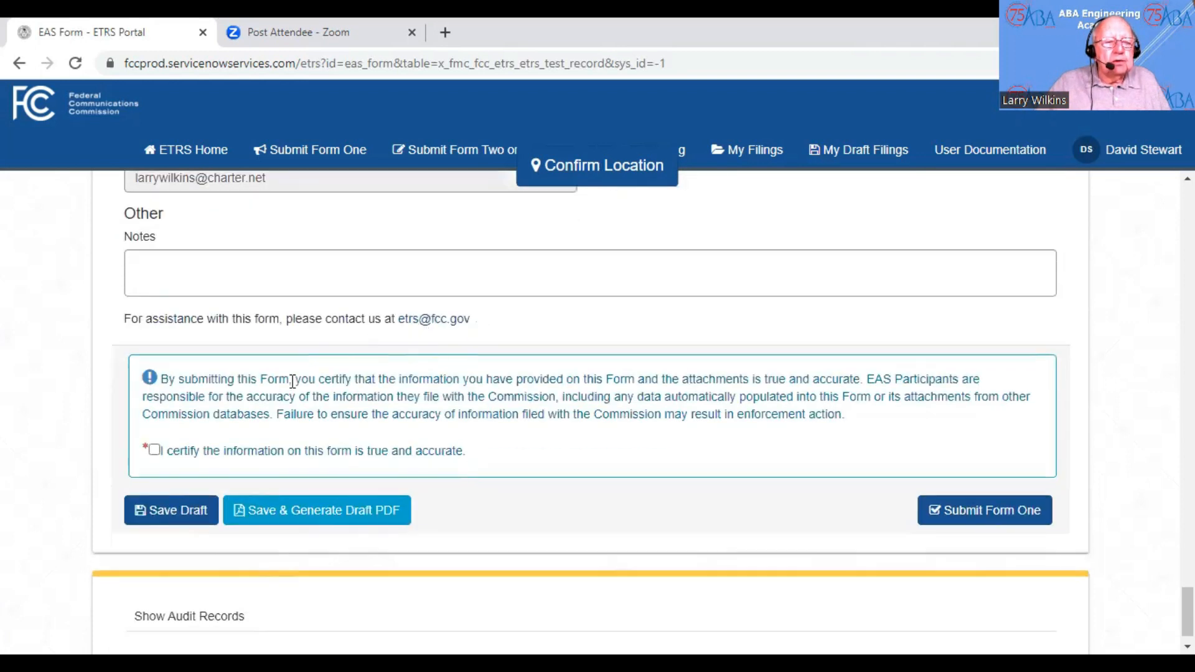
left_click(153, 450)
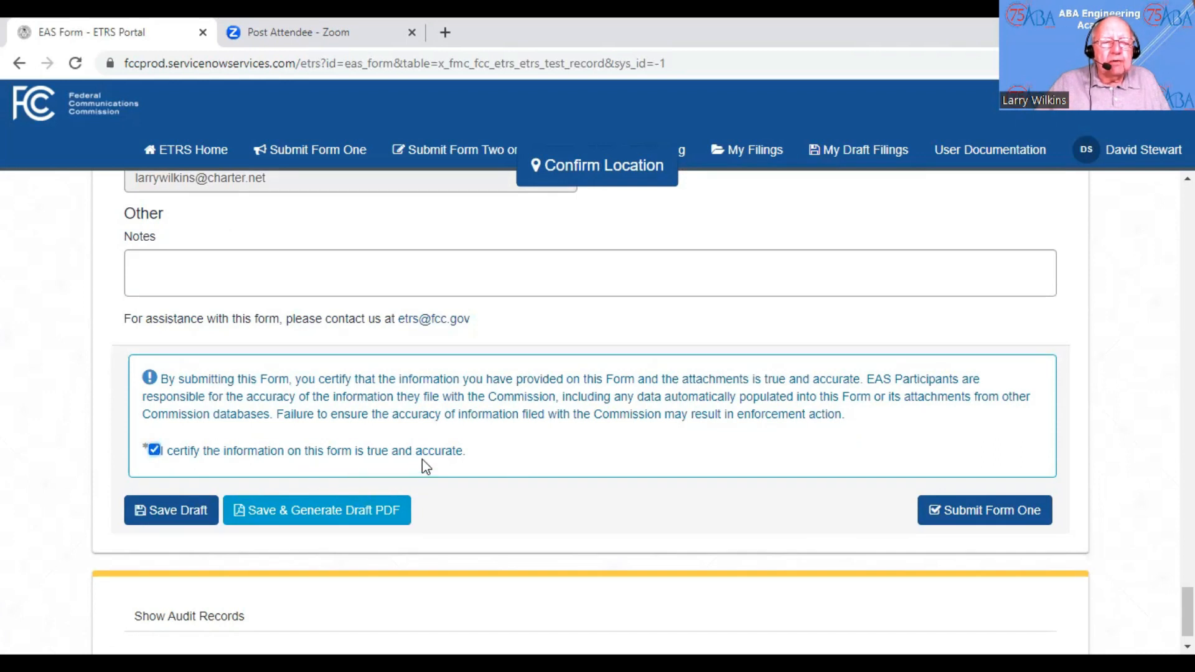
left_click(986, 516)
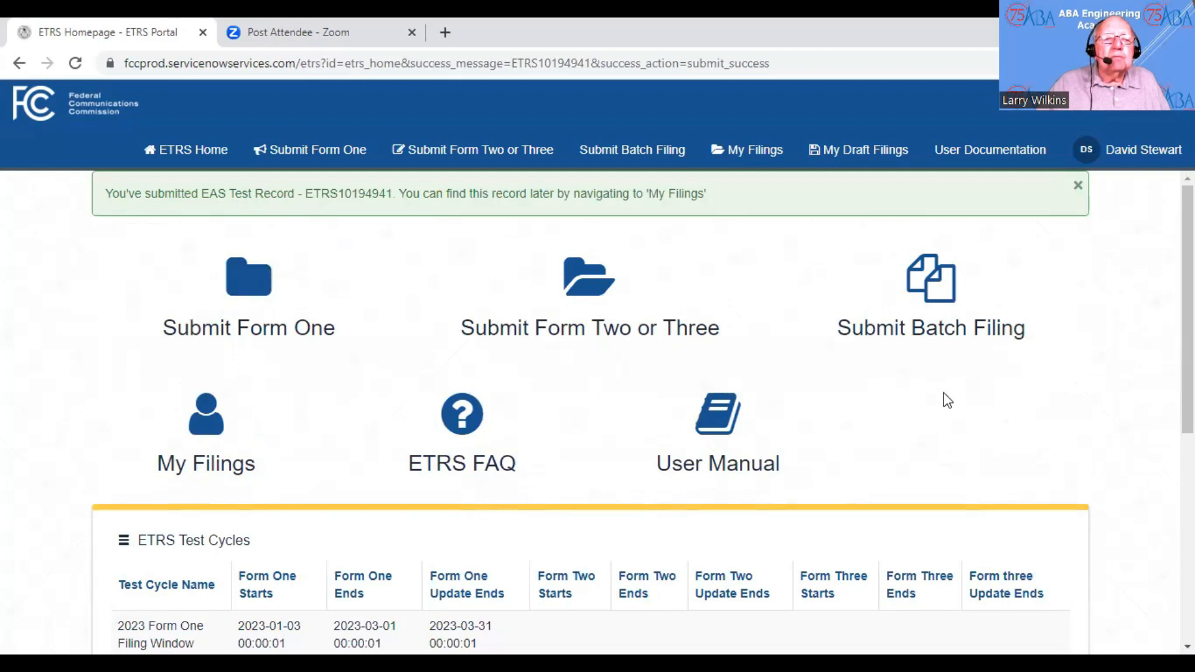
scroll(946, 400, "down", 3)
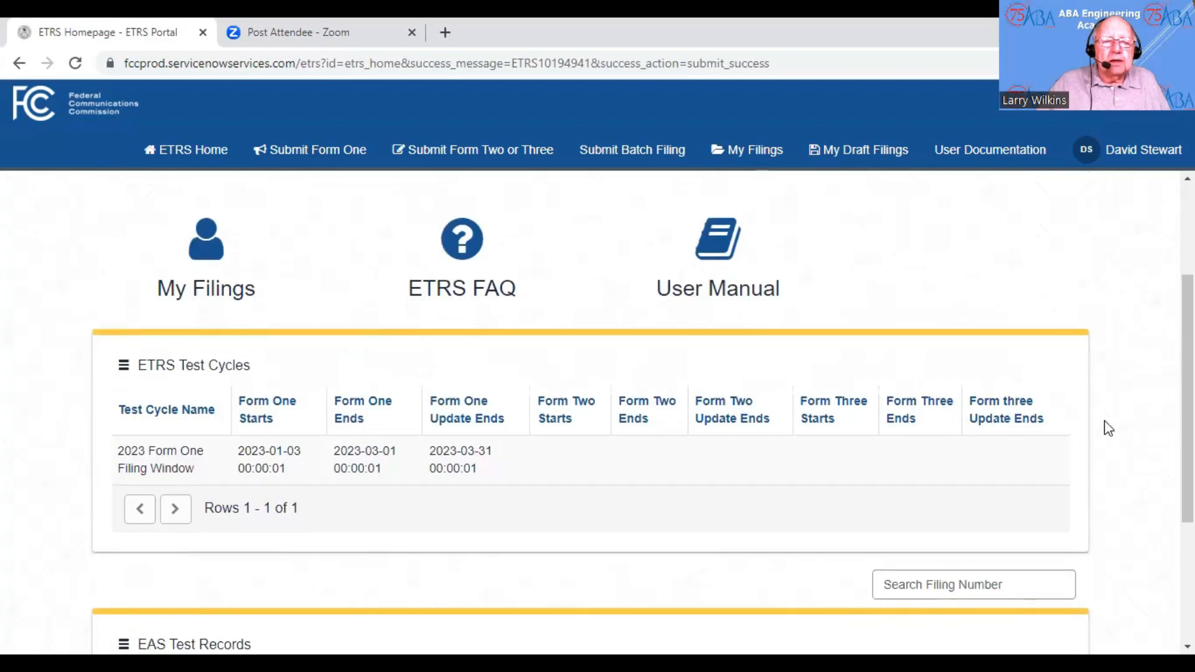